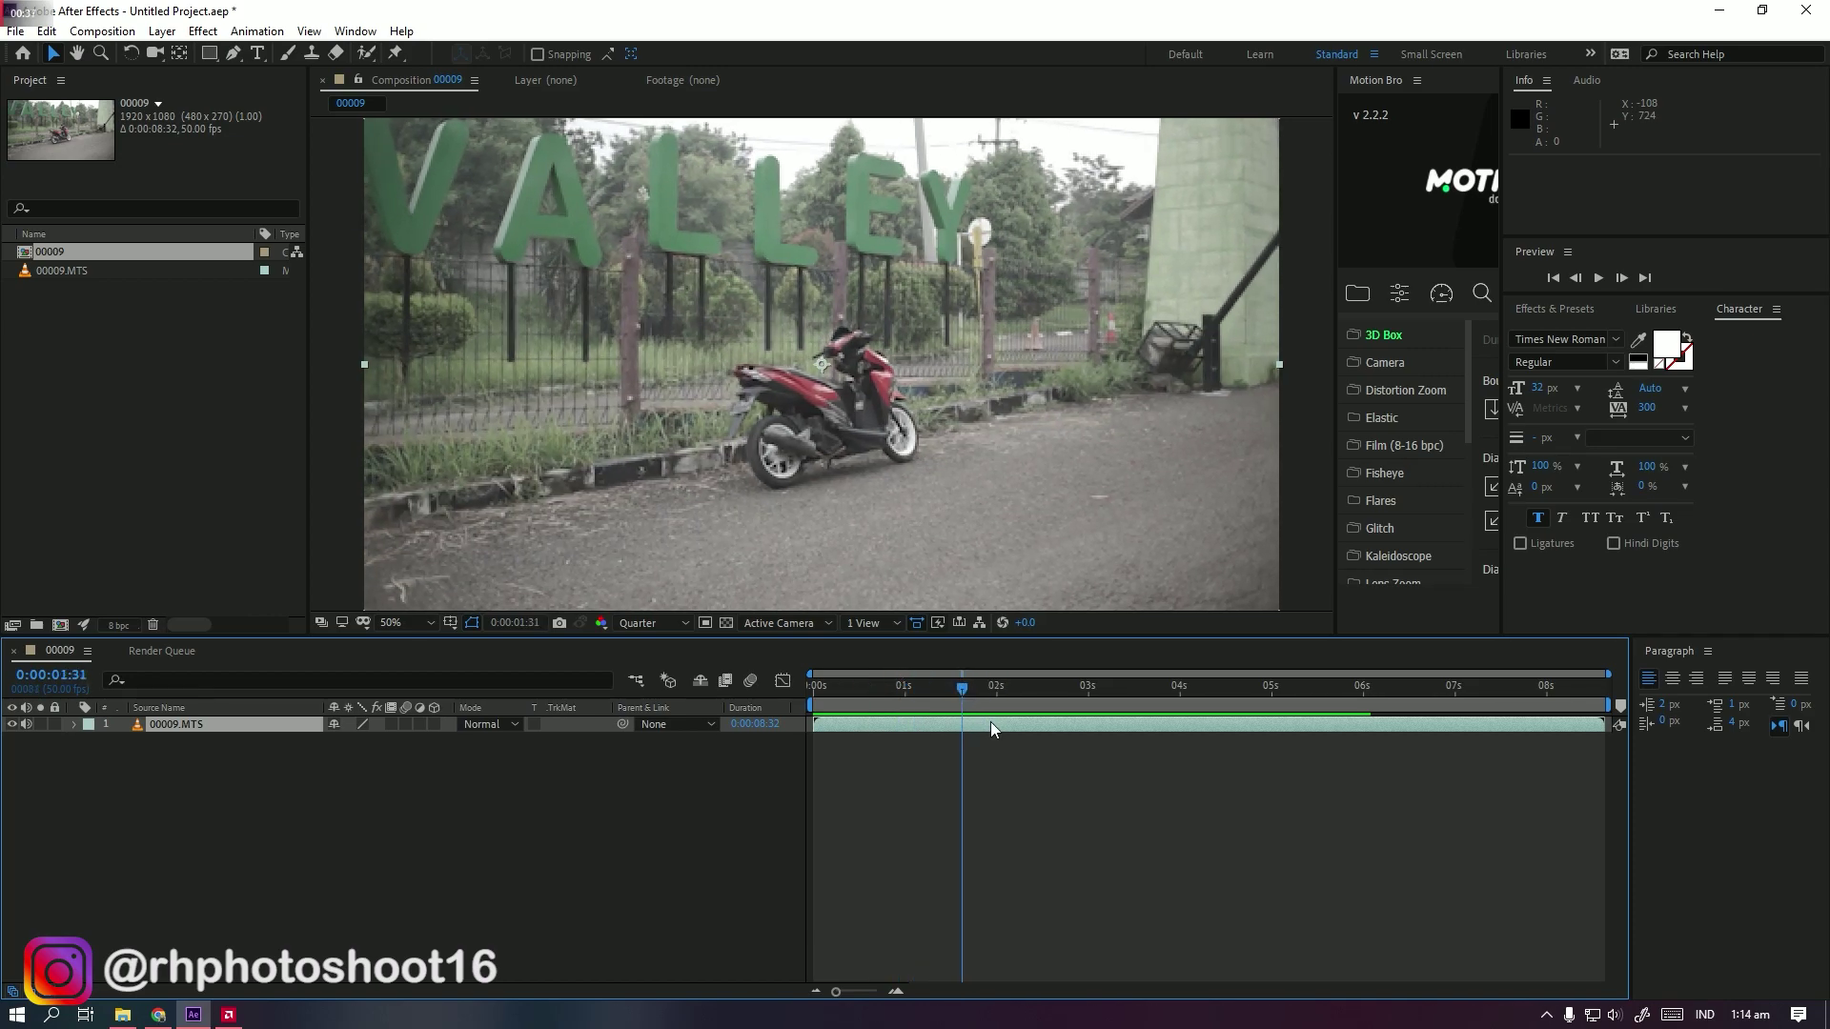
Step: Split the 00009.MTS clip at 0:00:01:31, delete the part before it and move the remainder to the composition's start
key("ctrl+shift+d")
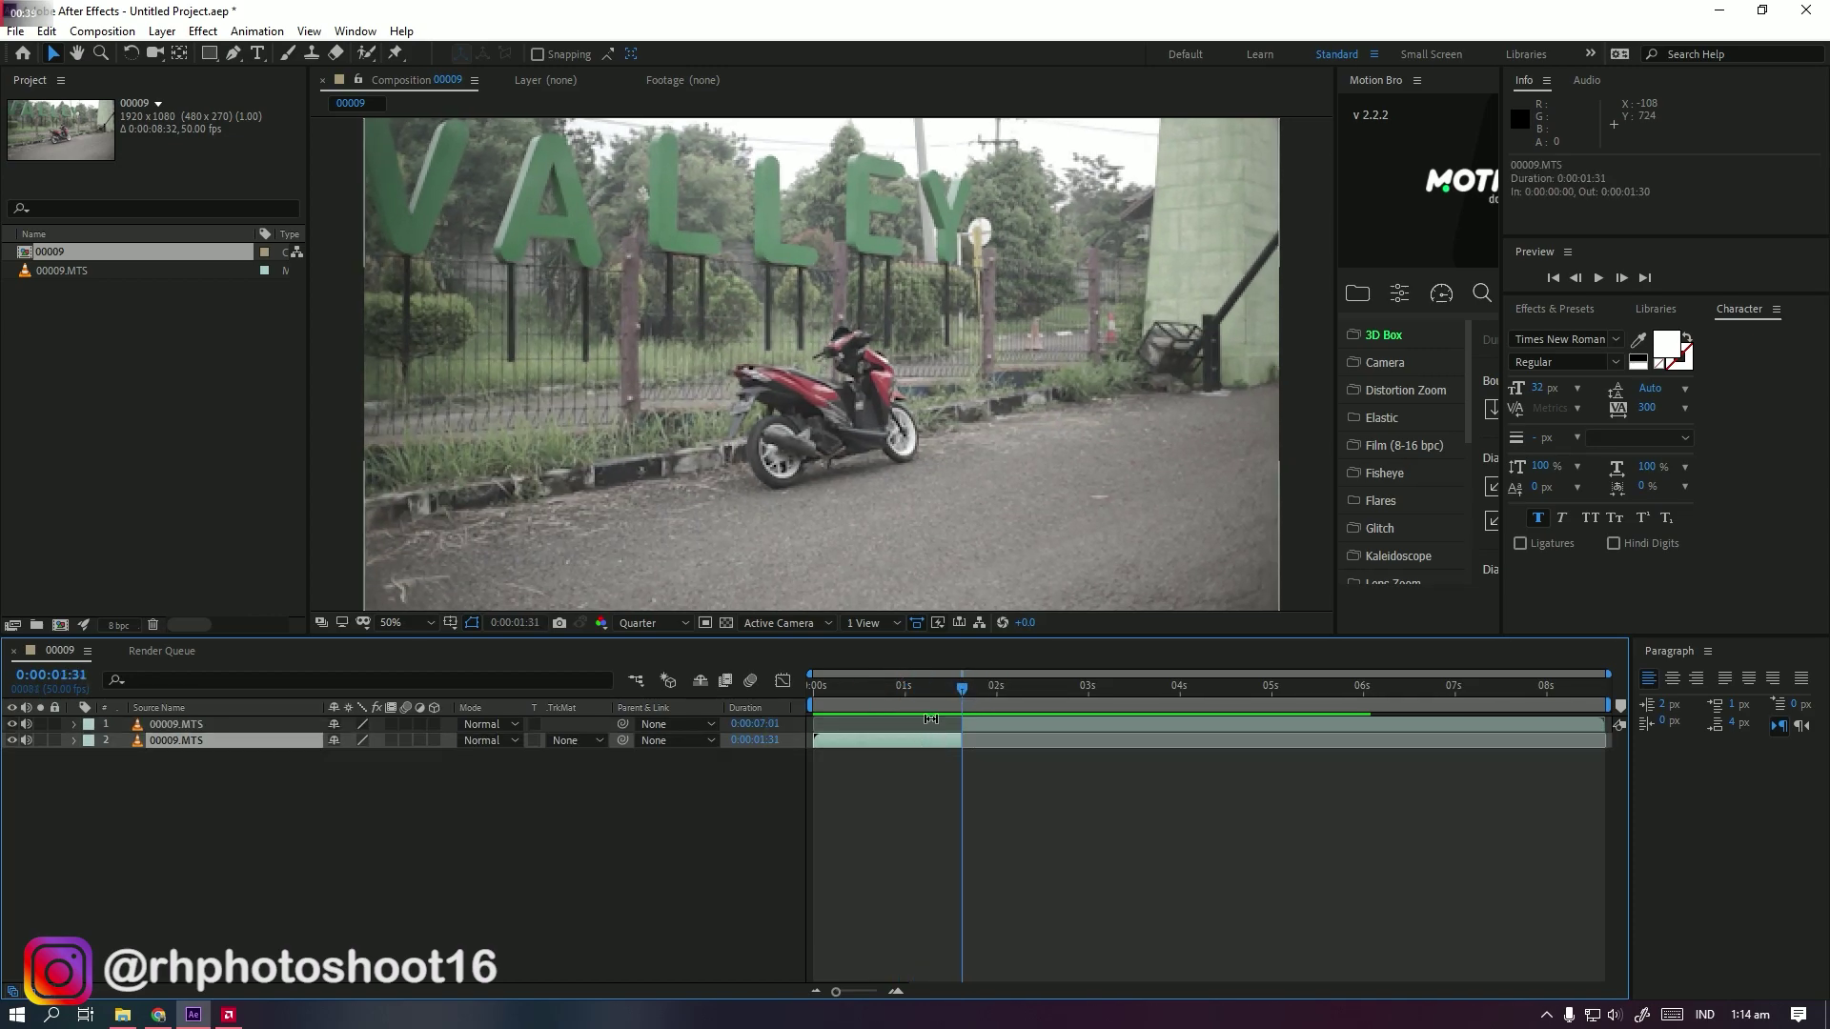
key("Delete")
left_click_drag(988, 727, 836, 743)
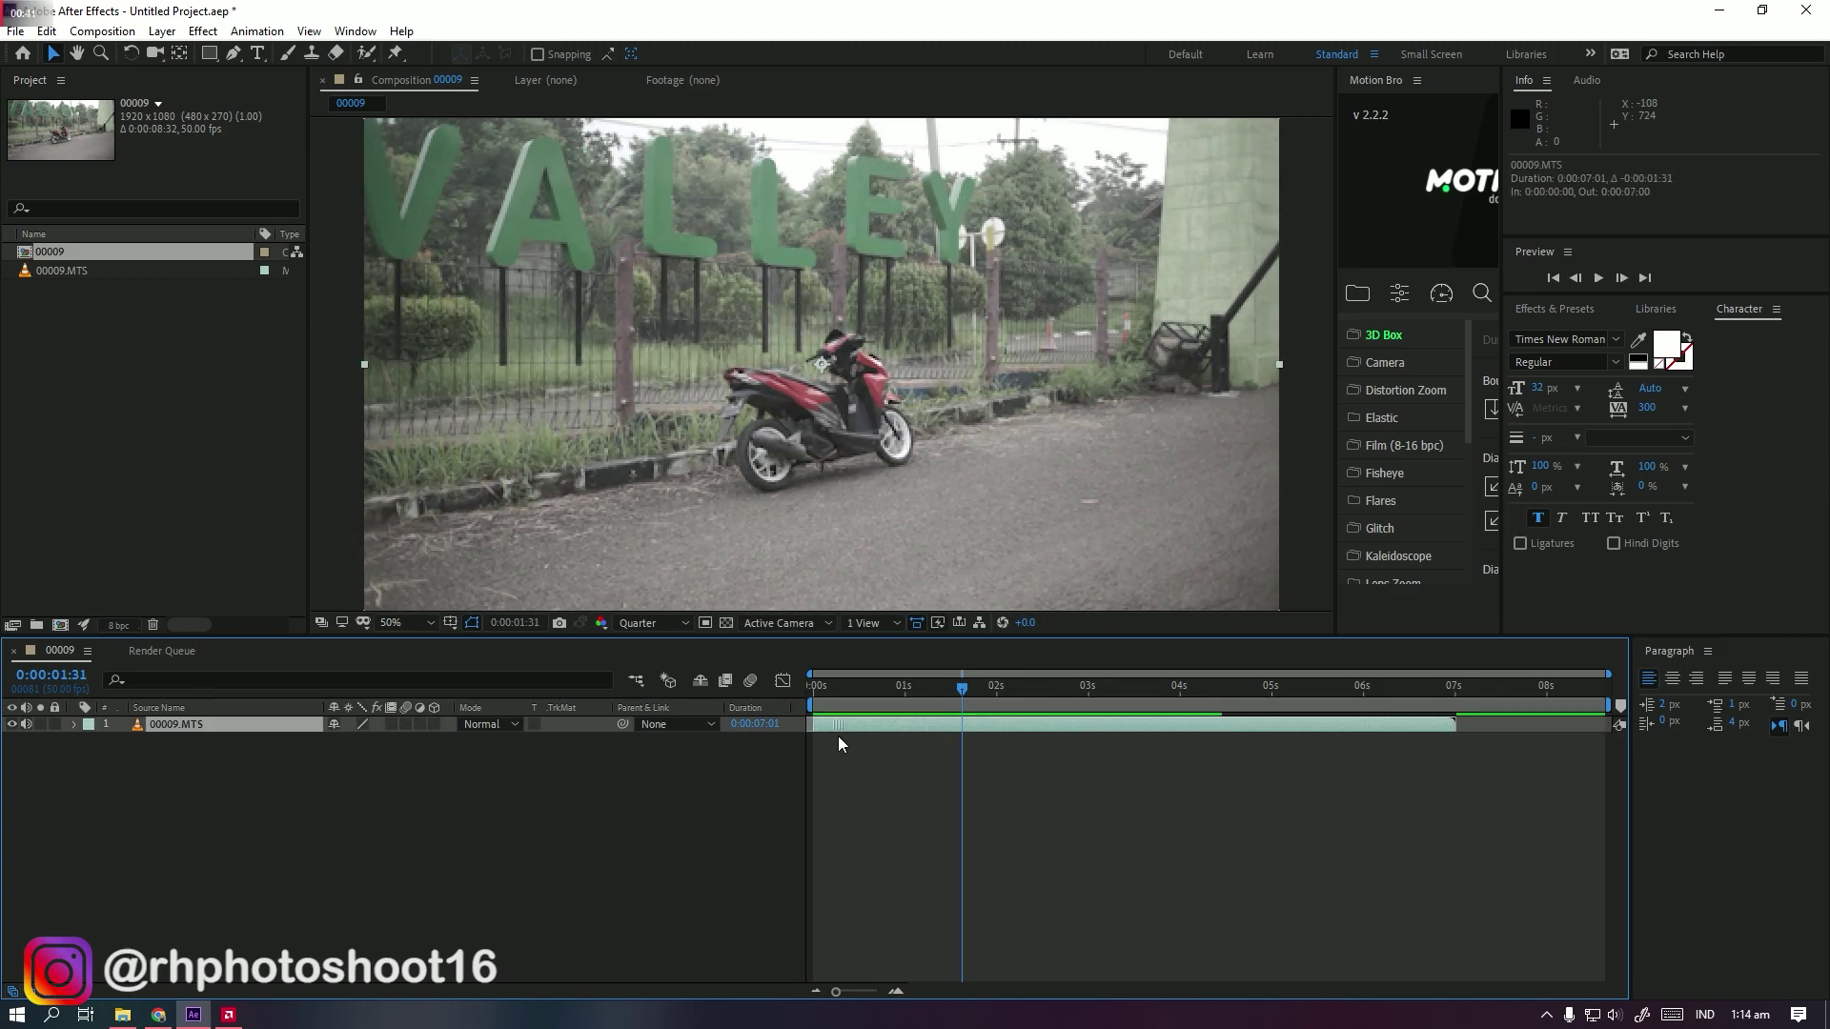
Step: Play the clip from the start, trim its end at 0:00:03:10 and preview the shortened clip
left_click(818, 688)
key("space")
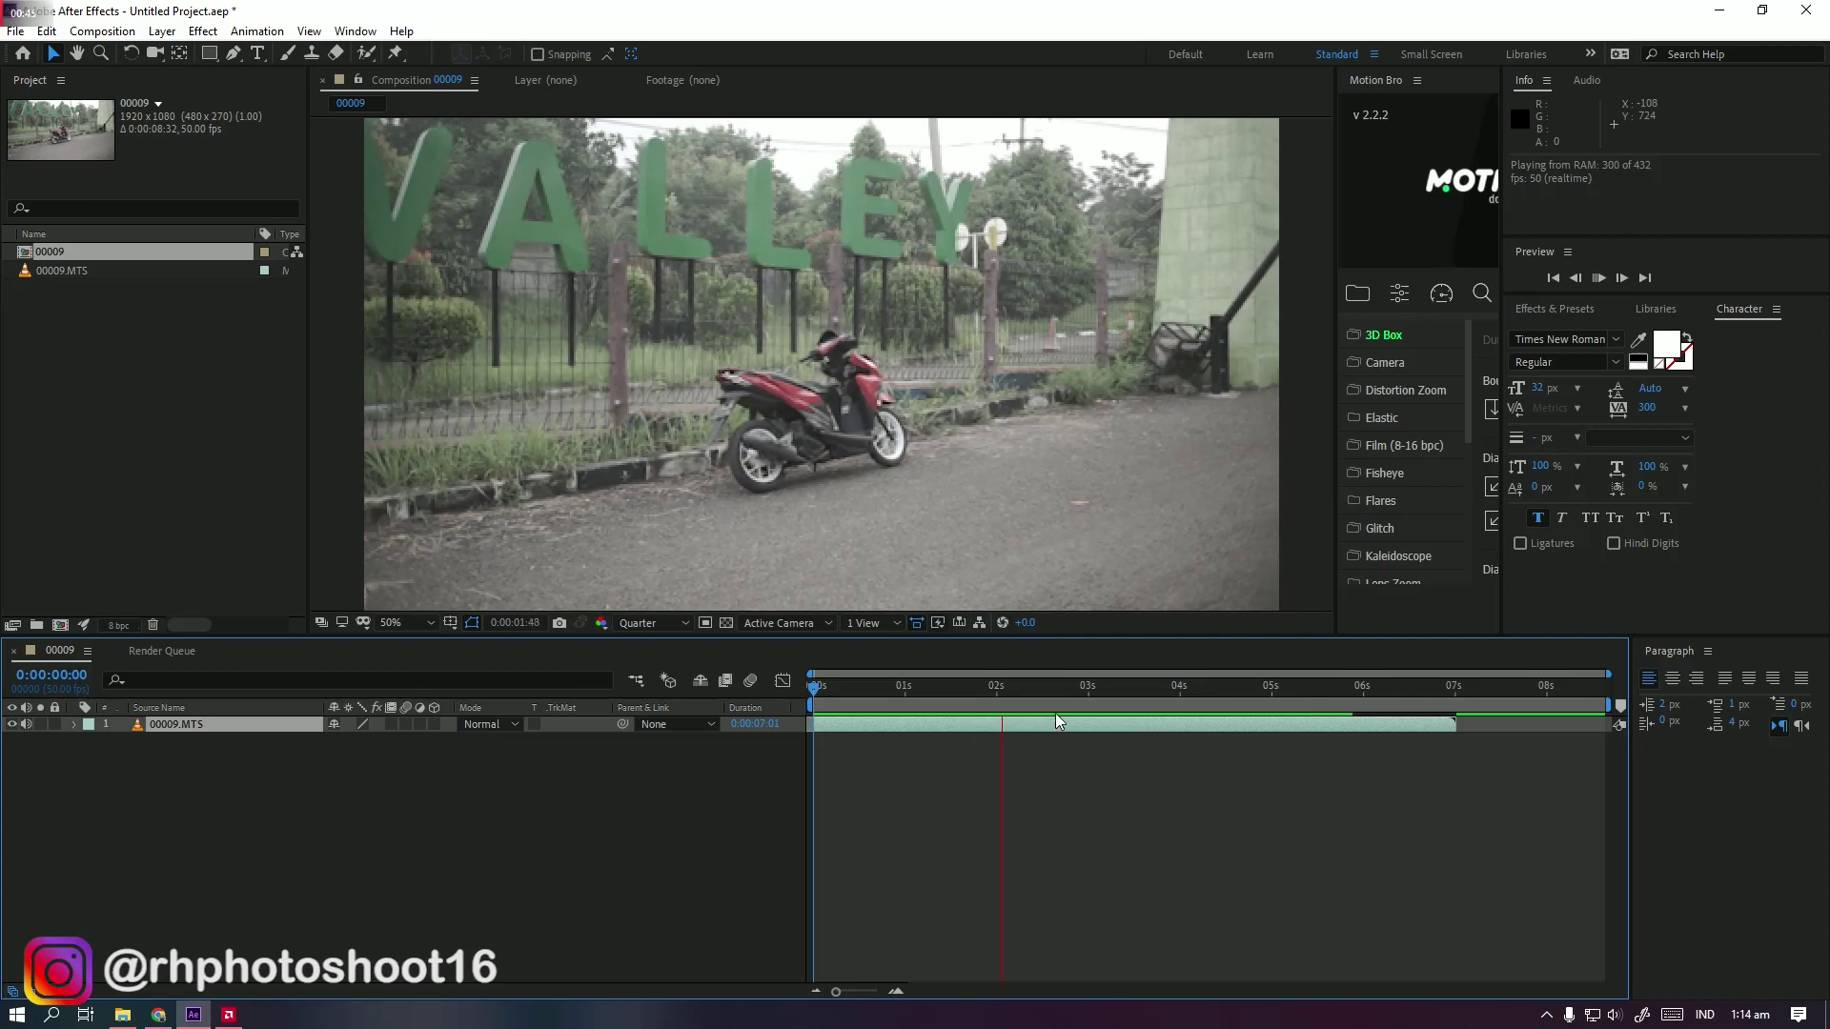
left_click(1106, 725)
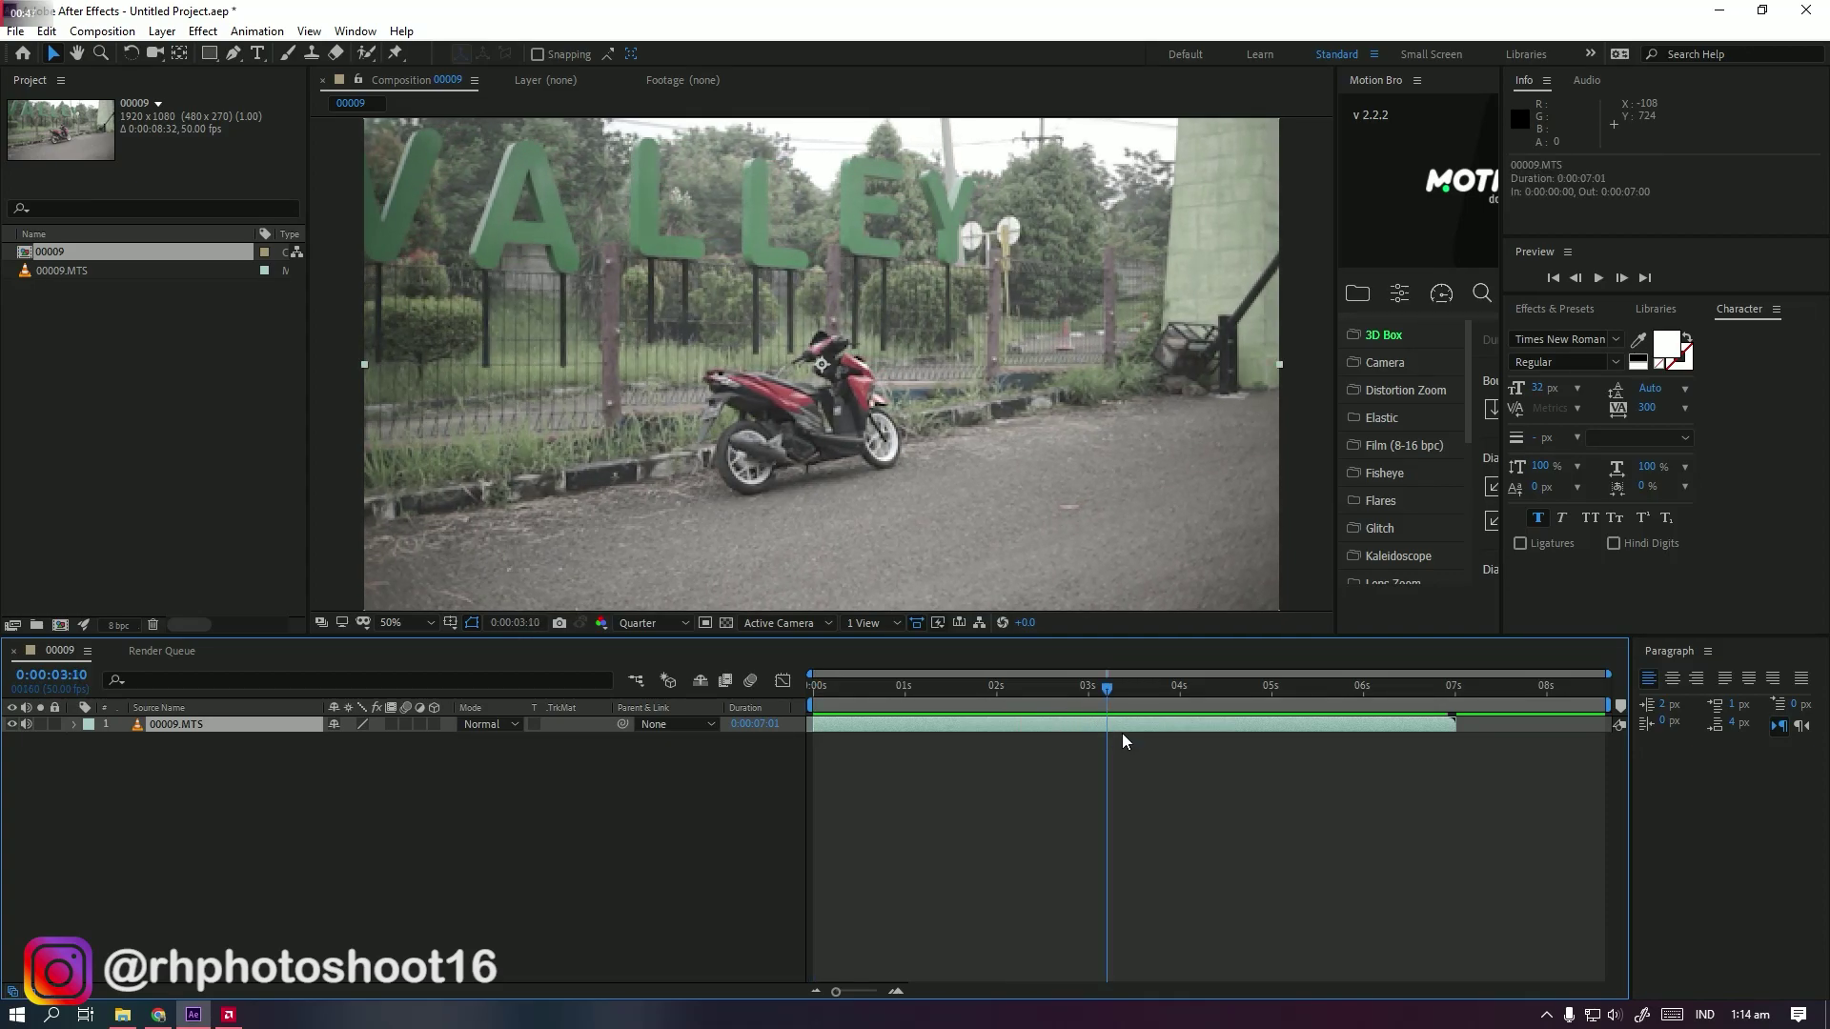
key("alt+]")
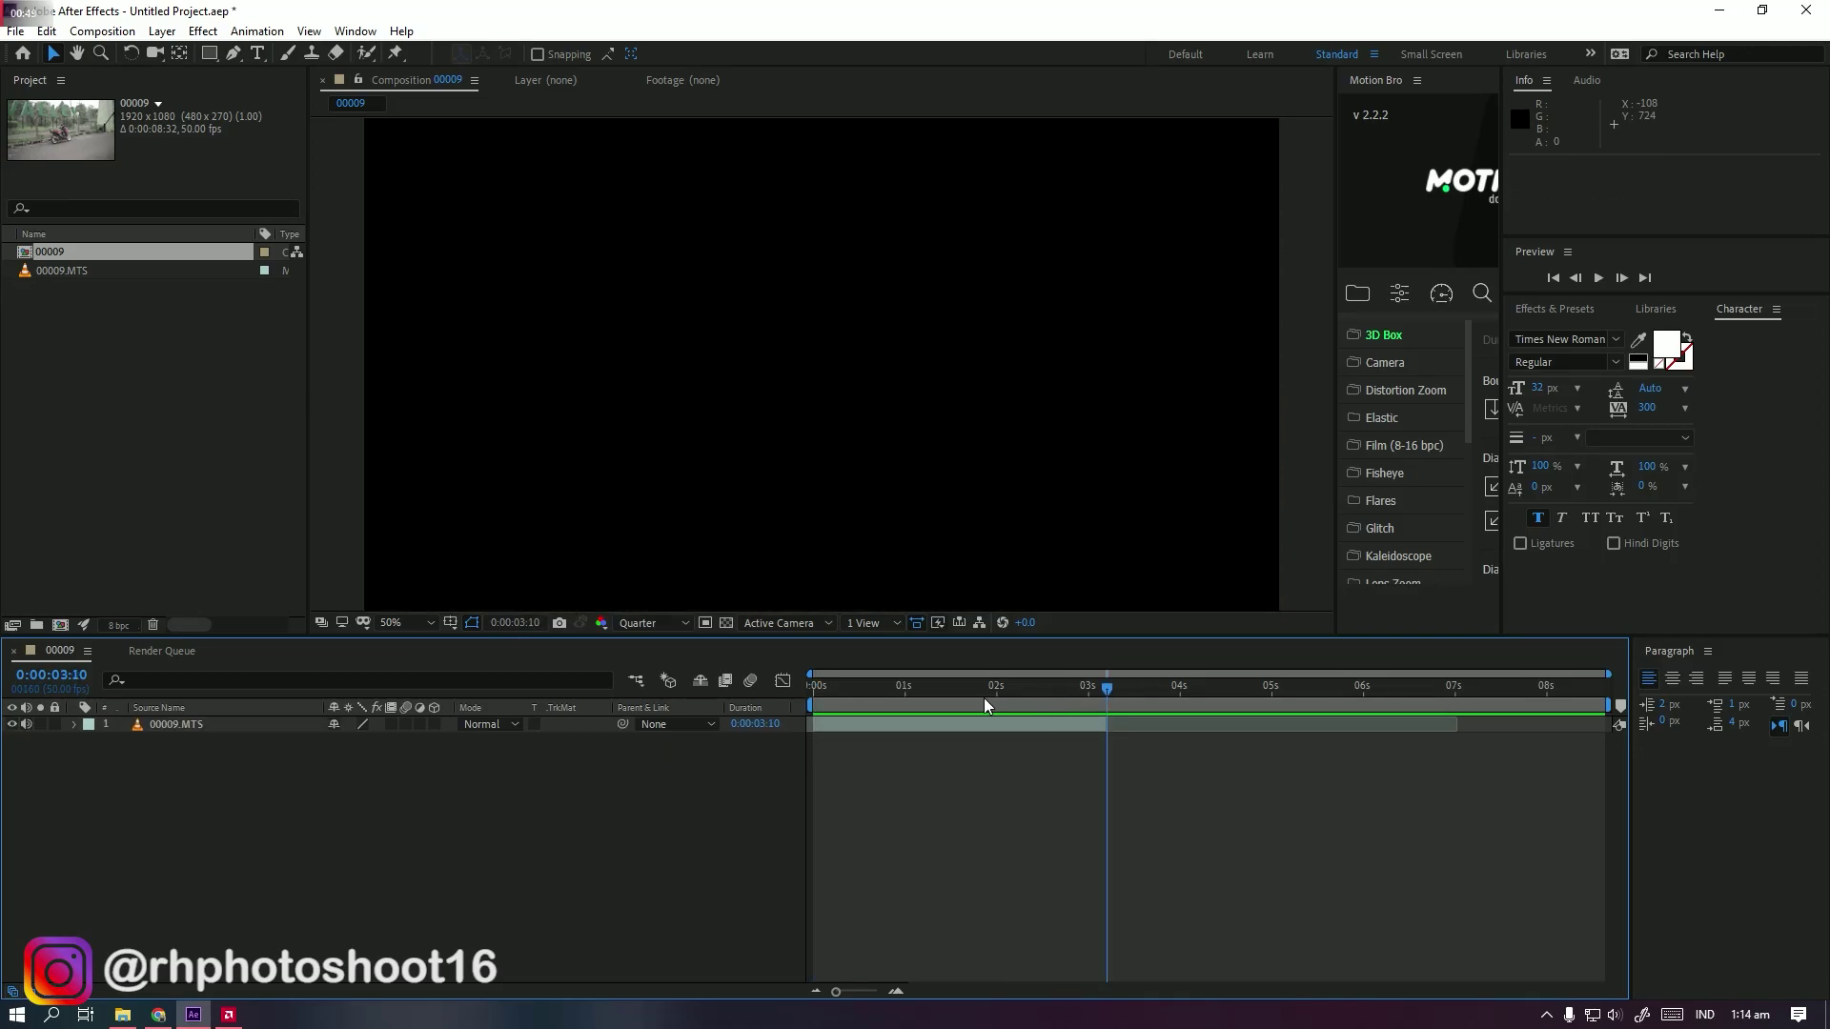
key("space")
key("space")
Step: Create a black 1920 x 1080 px solid layer above the video clip
left_click_drag(867, 667, 819, 676)
right_click(565, 778)
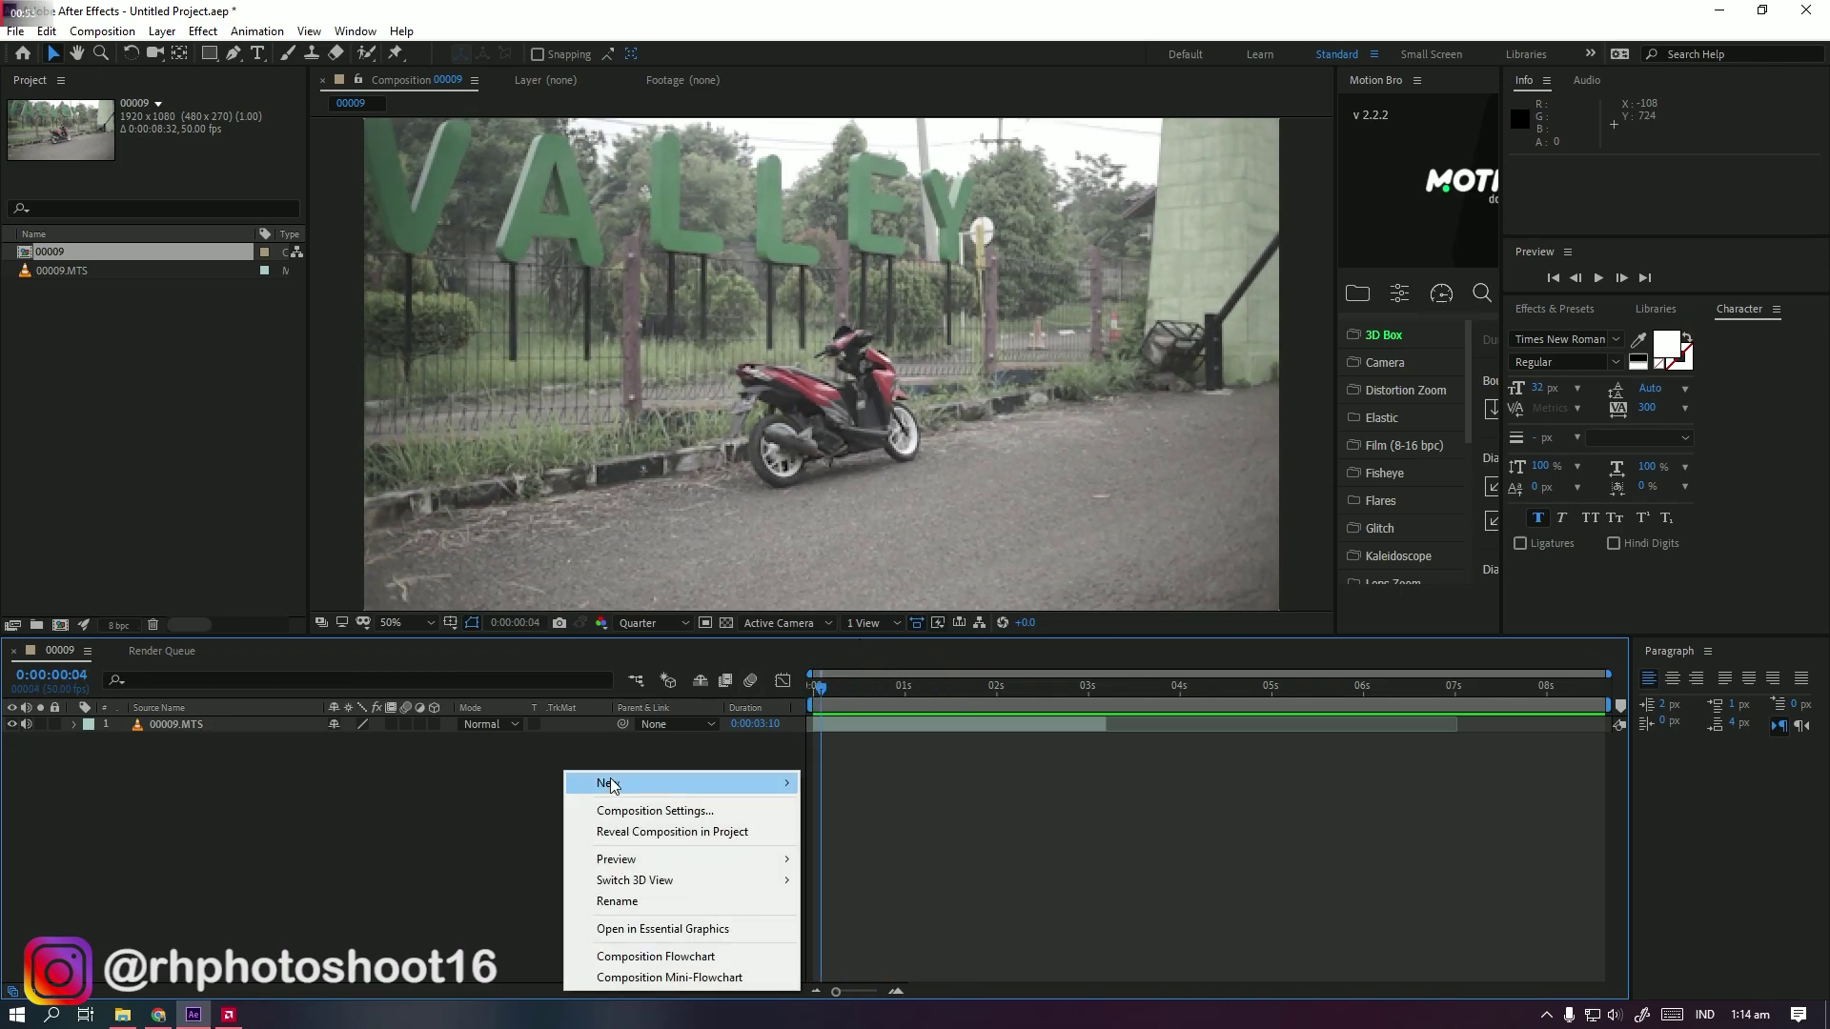
mouse_move(610, 782)
left_click(881, 833)
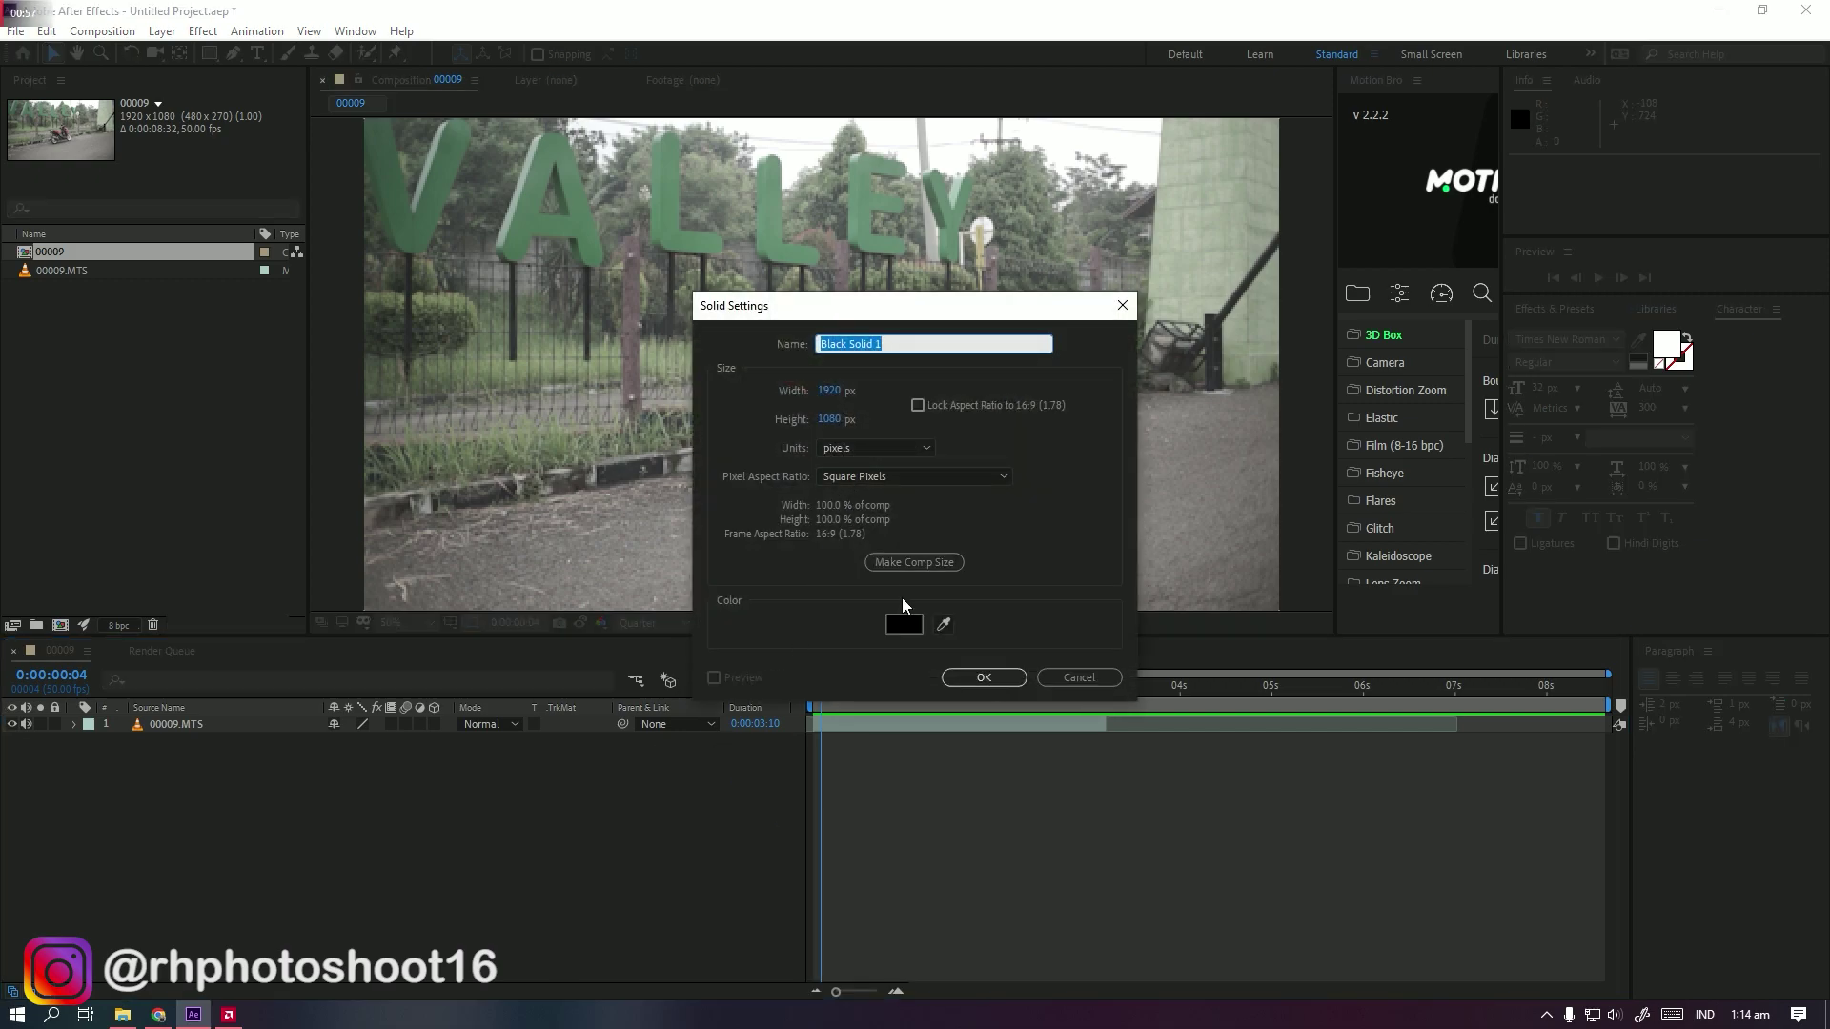
left_click(981, 678)
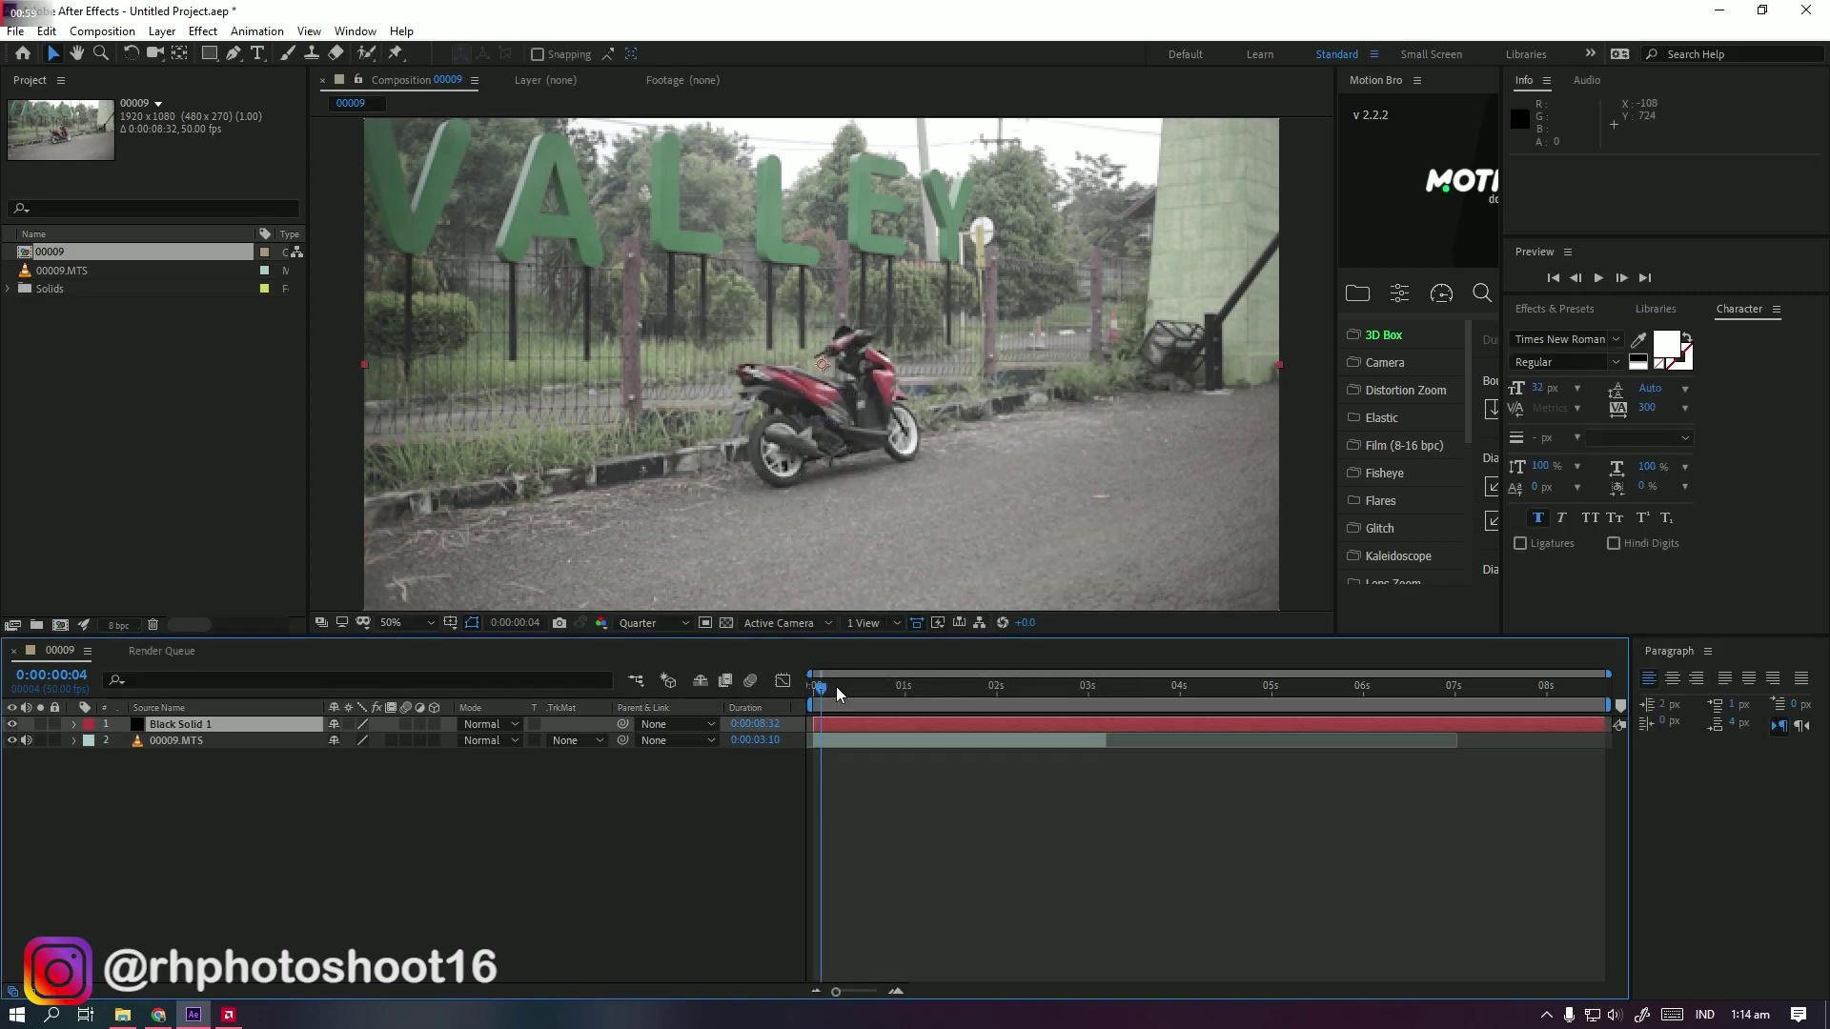
Step: Return to the first frame and set the black solid's blending mode to Add
left_click_drag(864, 703, 812, 702)
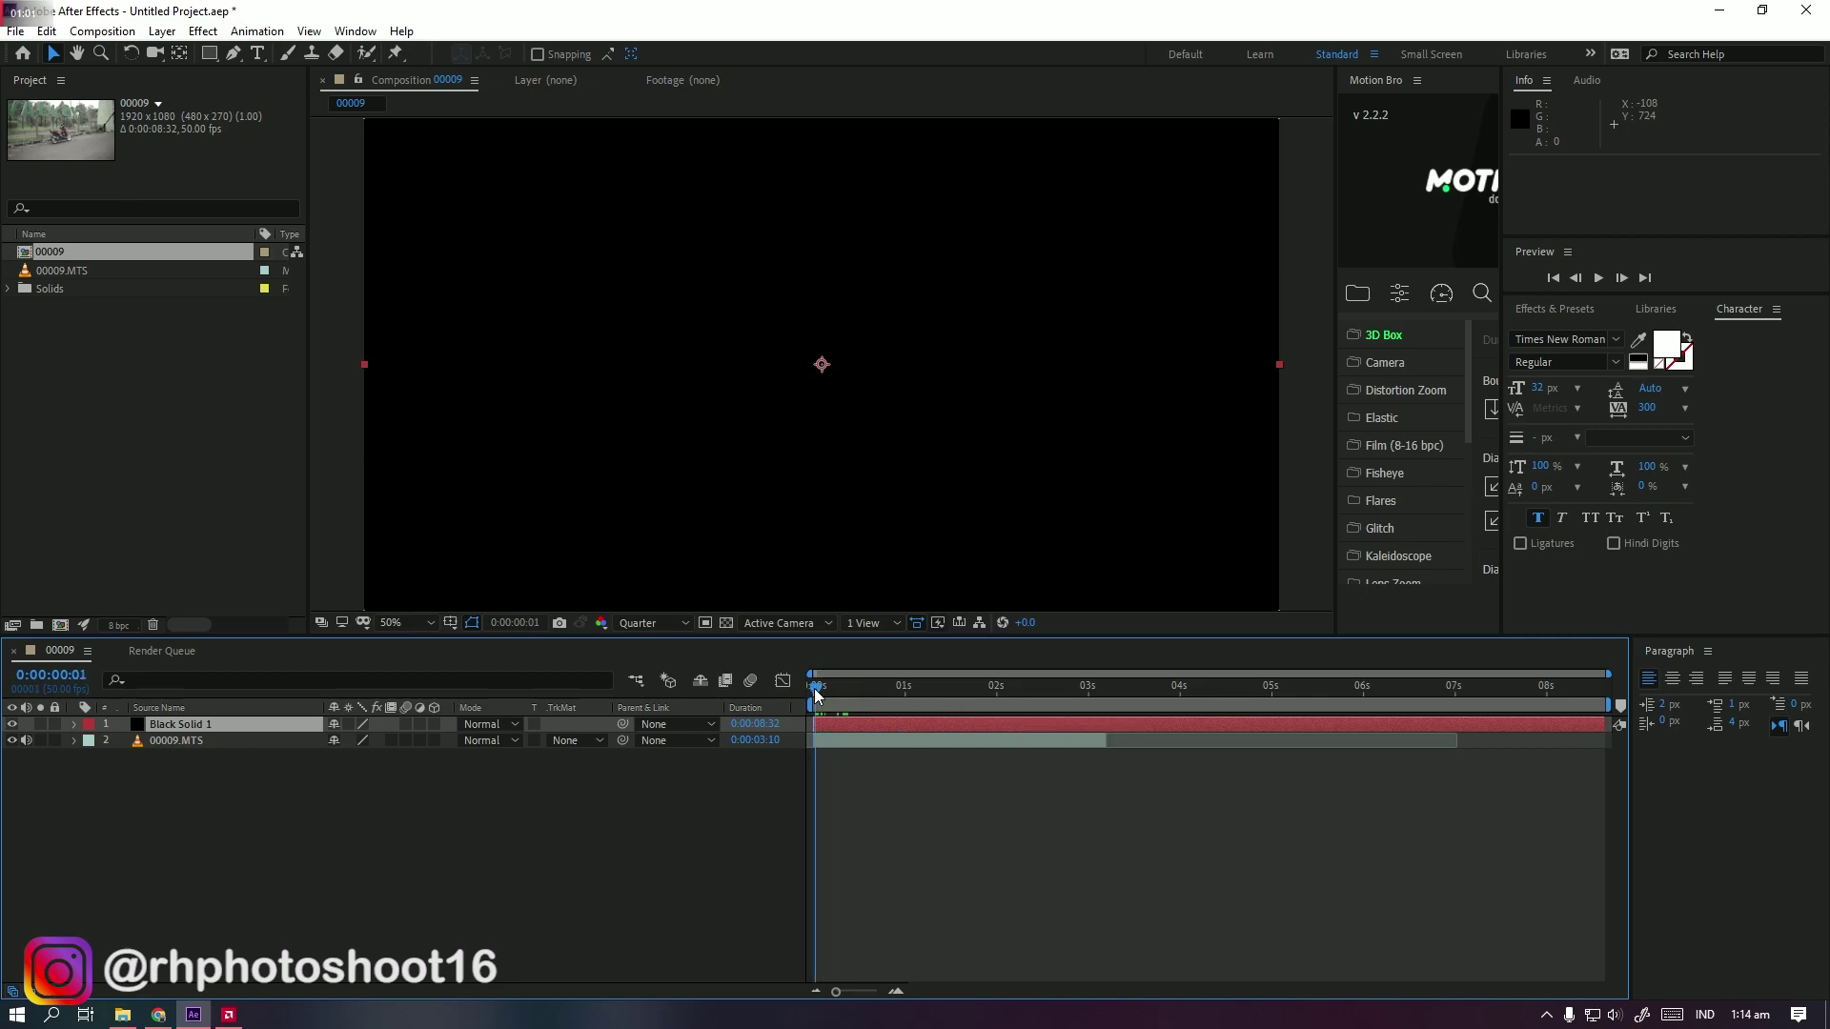
left_click(488, 724)
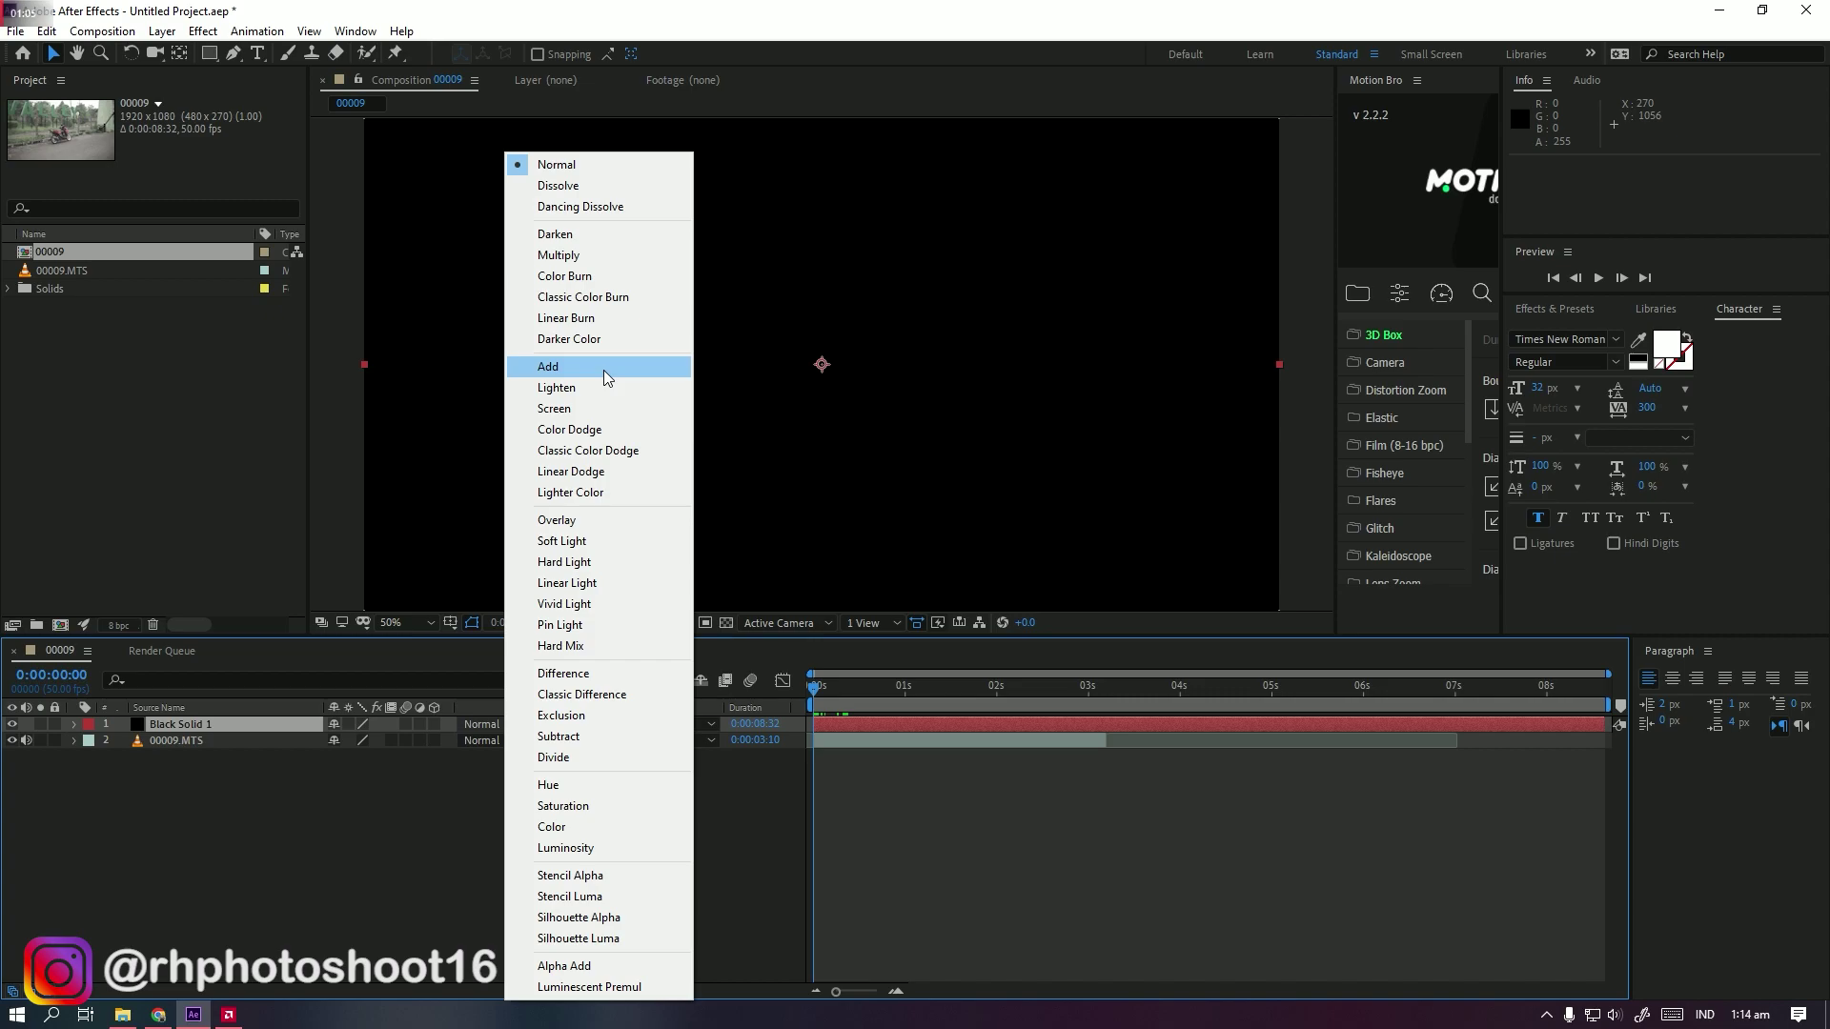
left_click(606, 377)
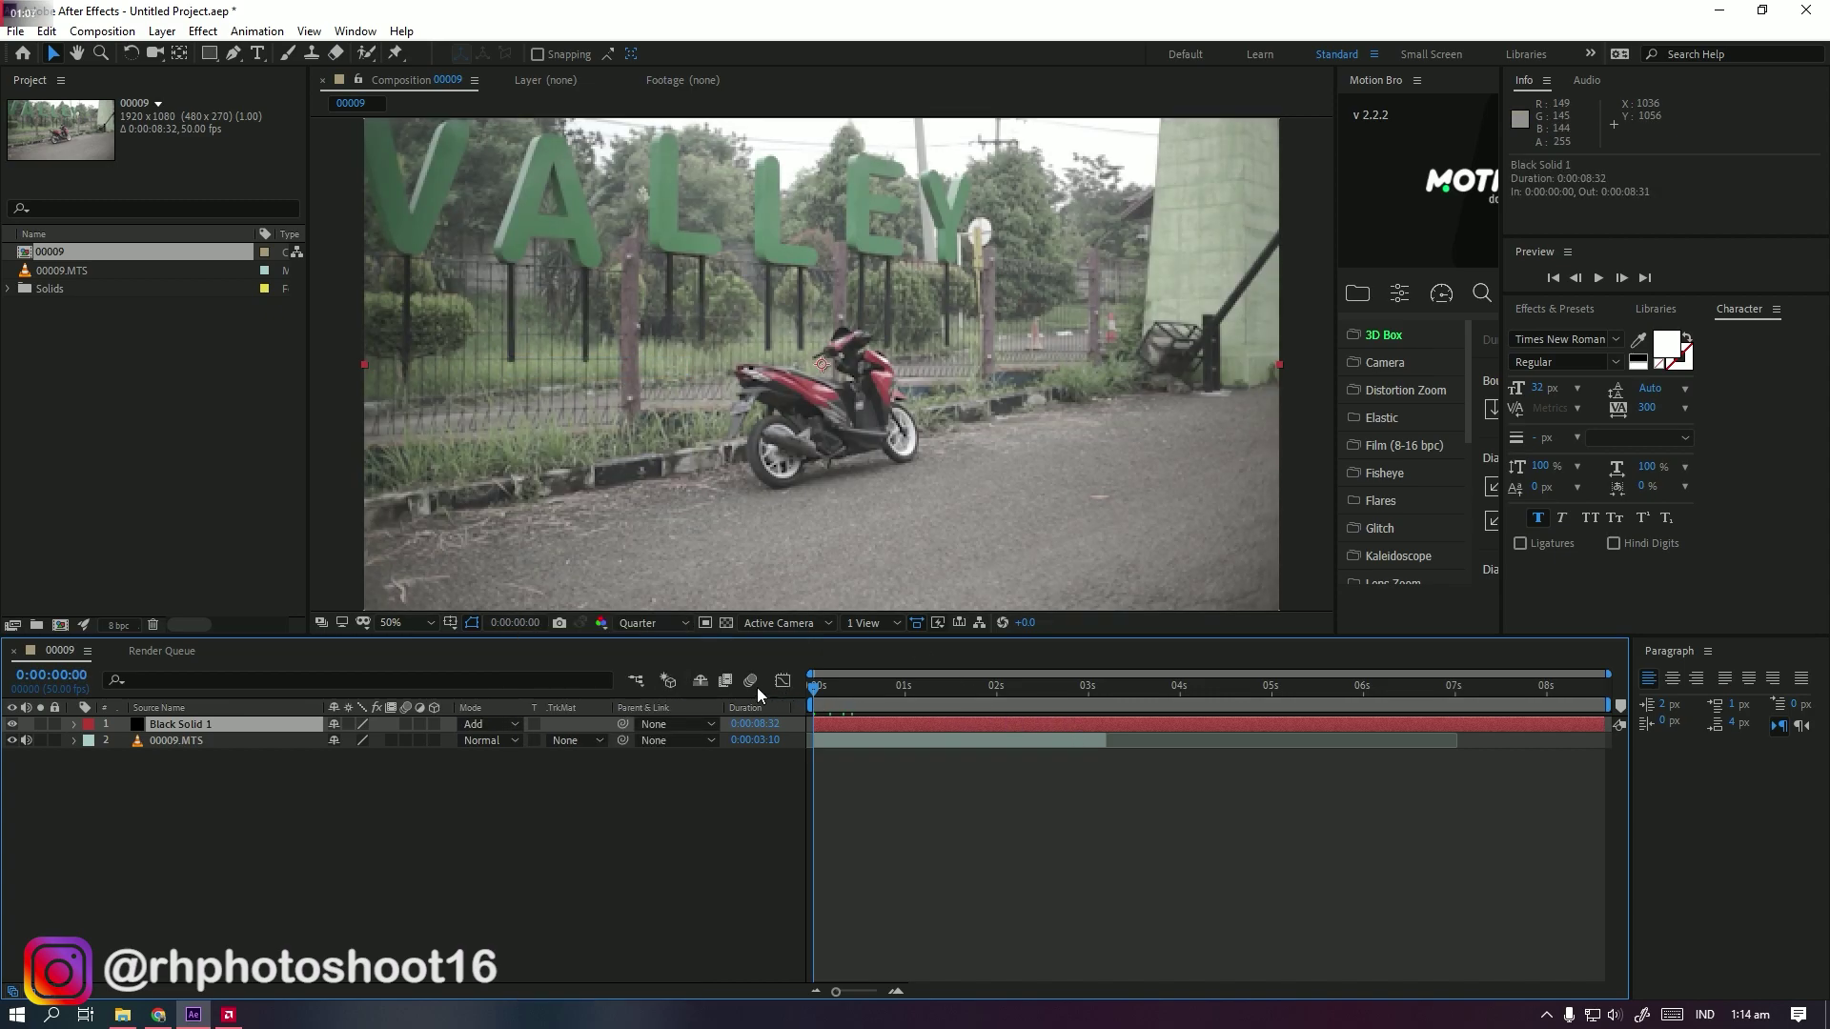
Step: Activate the Pen tool and set the composition's preview resolution to Full
left_click(234, 54)
scroll(924, 481, "up", 3)
scroll(853, 496, "down", 1)
left_click(653, 623)
left_click(643, 667)
scroll(870, 522, "up", 1)
scroll(805, 531, "down", 1)
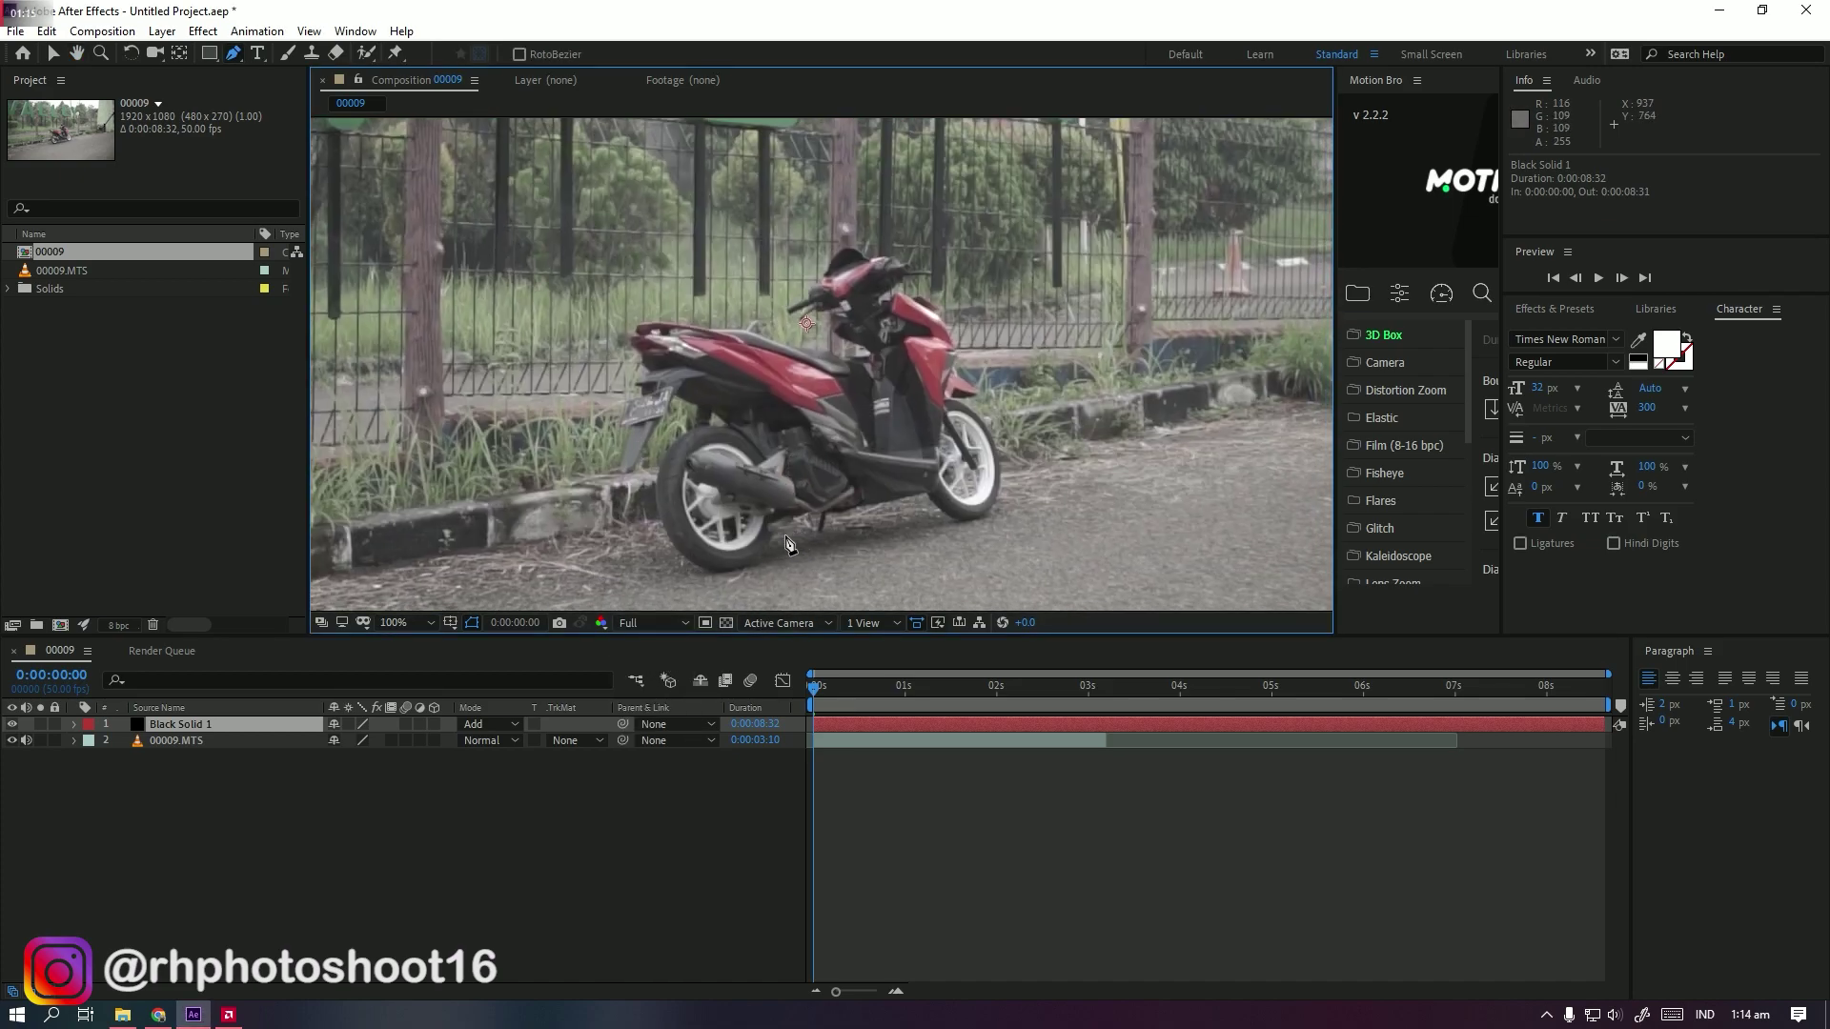
Step: Trace a closed mask around the whole outline of the red motorcycle on the black solid layer
left_click_drag(917, 495, 837, 517)
left_click(836, 515)
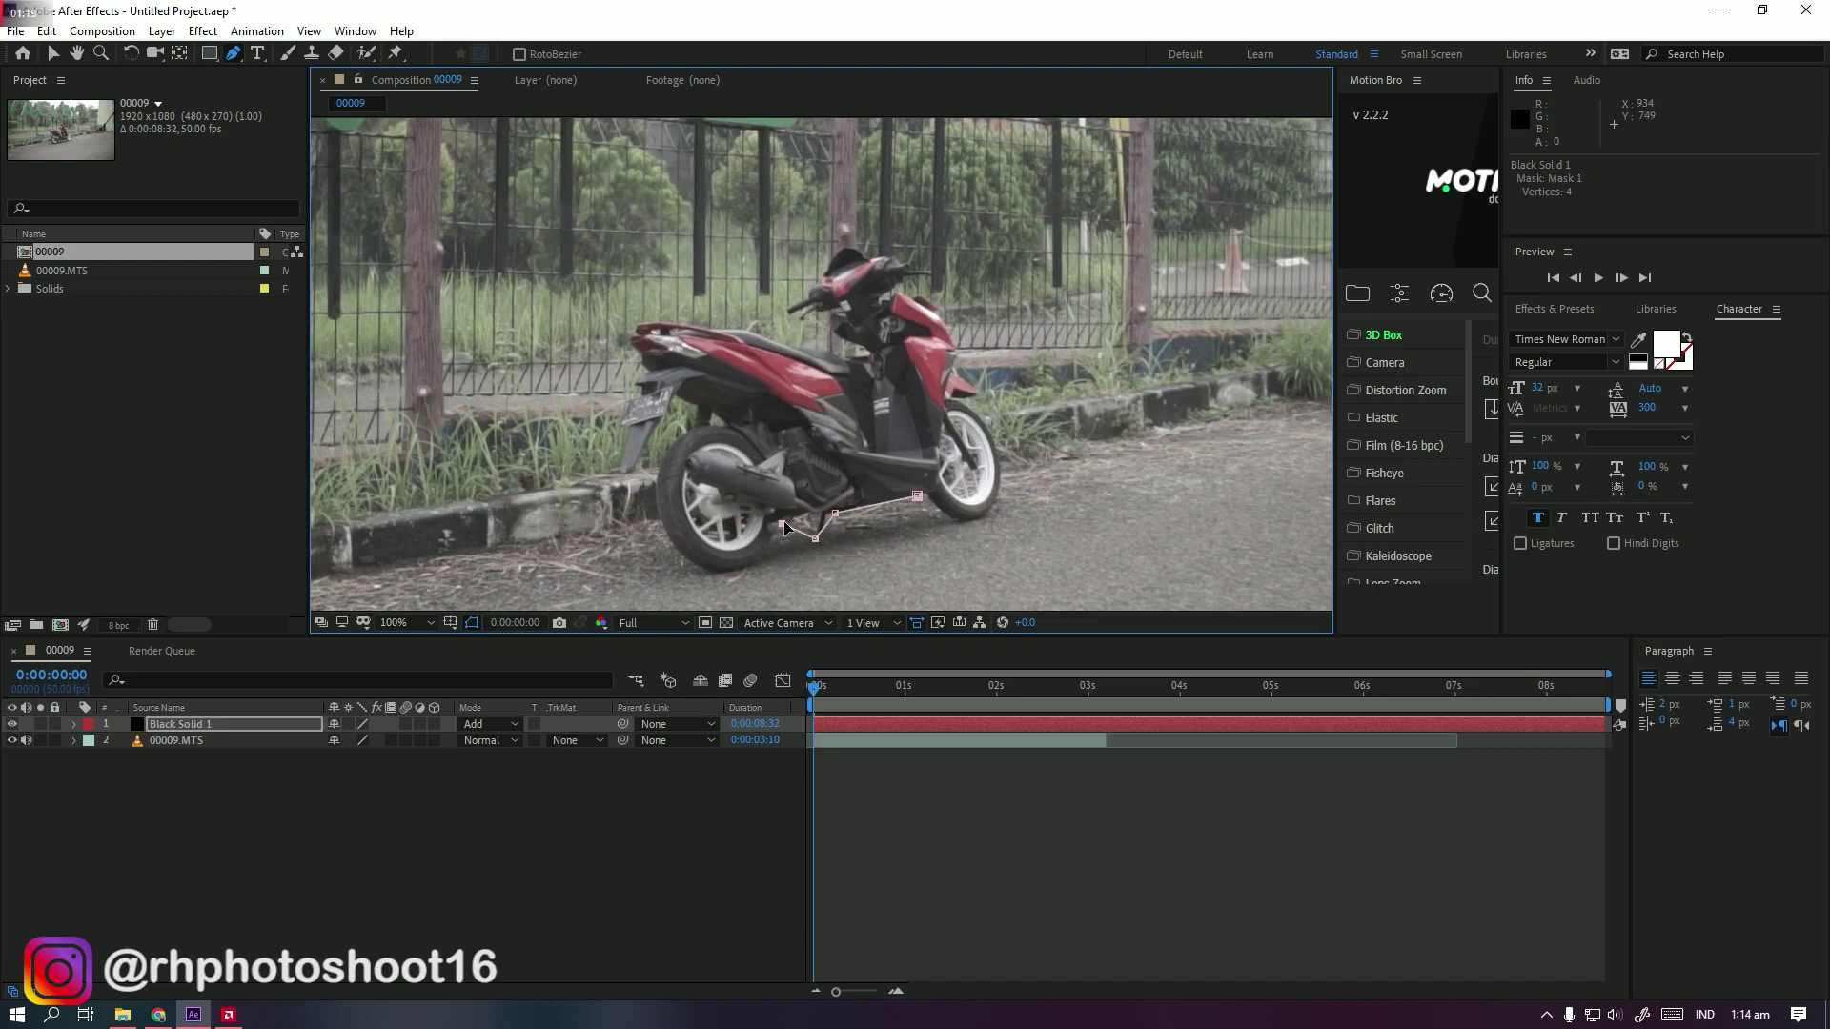
left_click(752, 566)
left_click(712, 569)
left_click(698, 569)
left_click(670, 545)
left_click(654, 494)
left_click(660, 459)
left_click(688, 426)
left_click(695, 404)
left_click(674, 398)
left_click(636, 467)
left_click(620, 473)
left_click(624, 438)
left_click(621, 394)
left_click(711, 322)
left_click(759, 327)
left_click(825, 350)
left_click(850, 358)
left_click(871, 355)
left_click(827, 312)
left_click(805, 316)
left_click(779, 316)
left_click(786, 299)
left_click(813, 276)
left_click(837, 242)
left_click(857, 244)
left_click(891, 247)
left_click(913, 264)
left_click(941, 270)
left_click(942, 280)
left_click(930, 285)
left_click(902, 290)
left_click(996, 419)
left_click(1012, 467)
left_click(1001, 526)
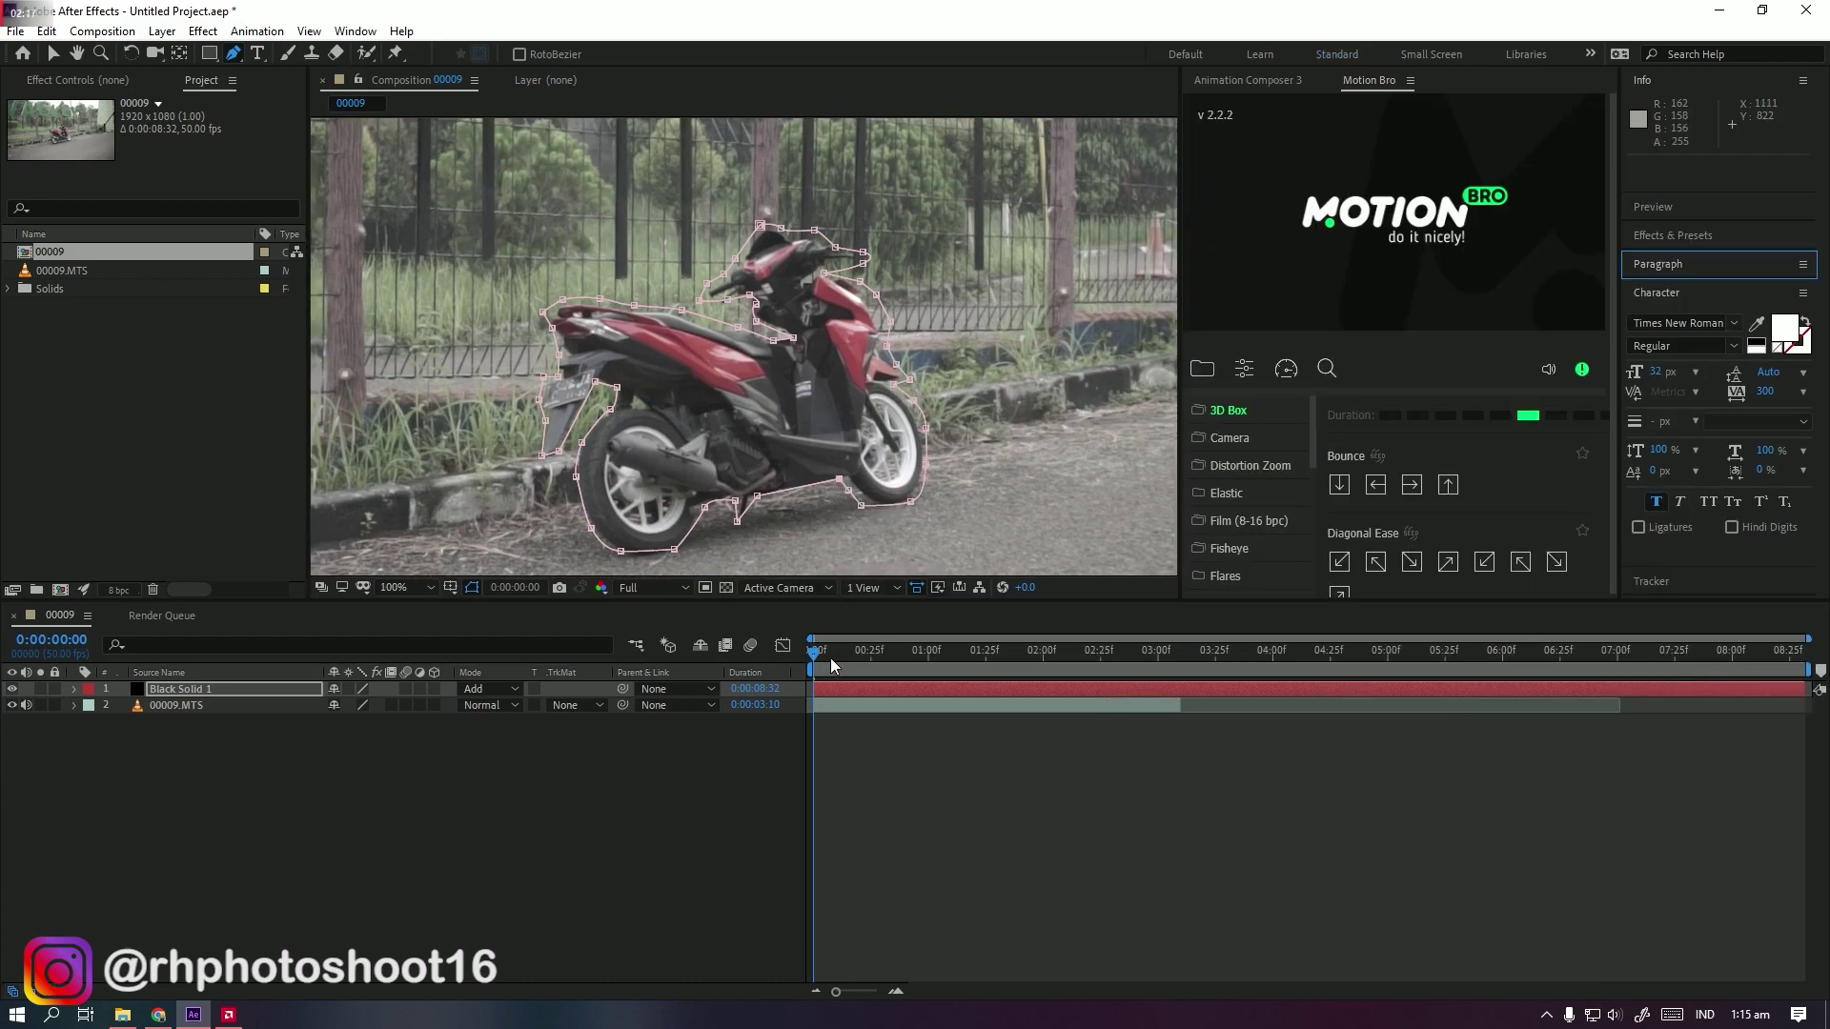
Step: Search the effects for "saber" and apply the Saber effect to the black solid layer
left_click(821, 656)
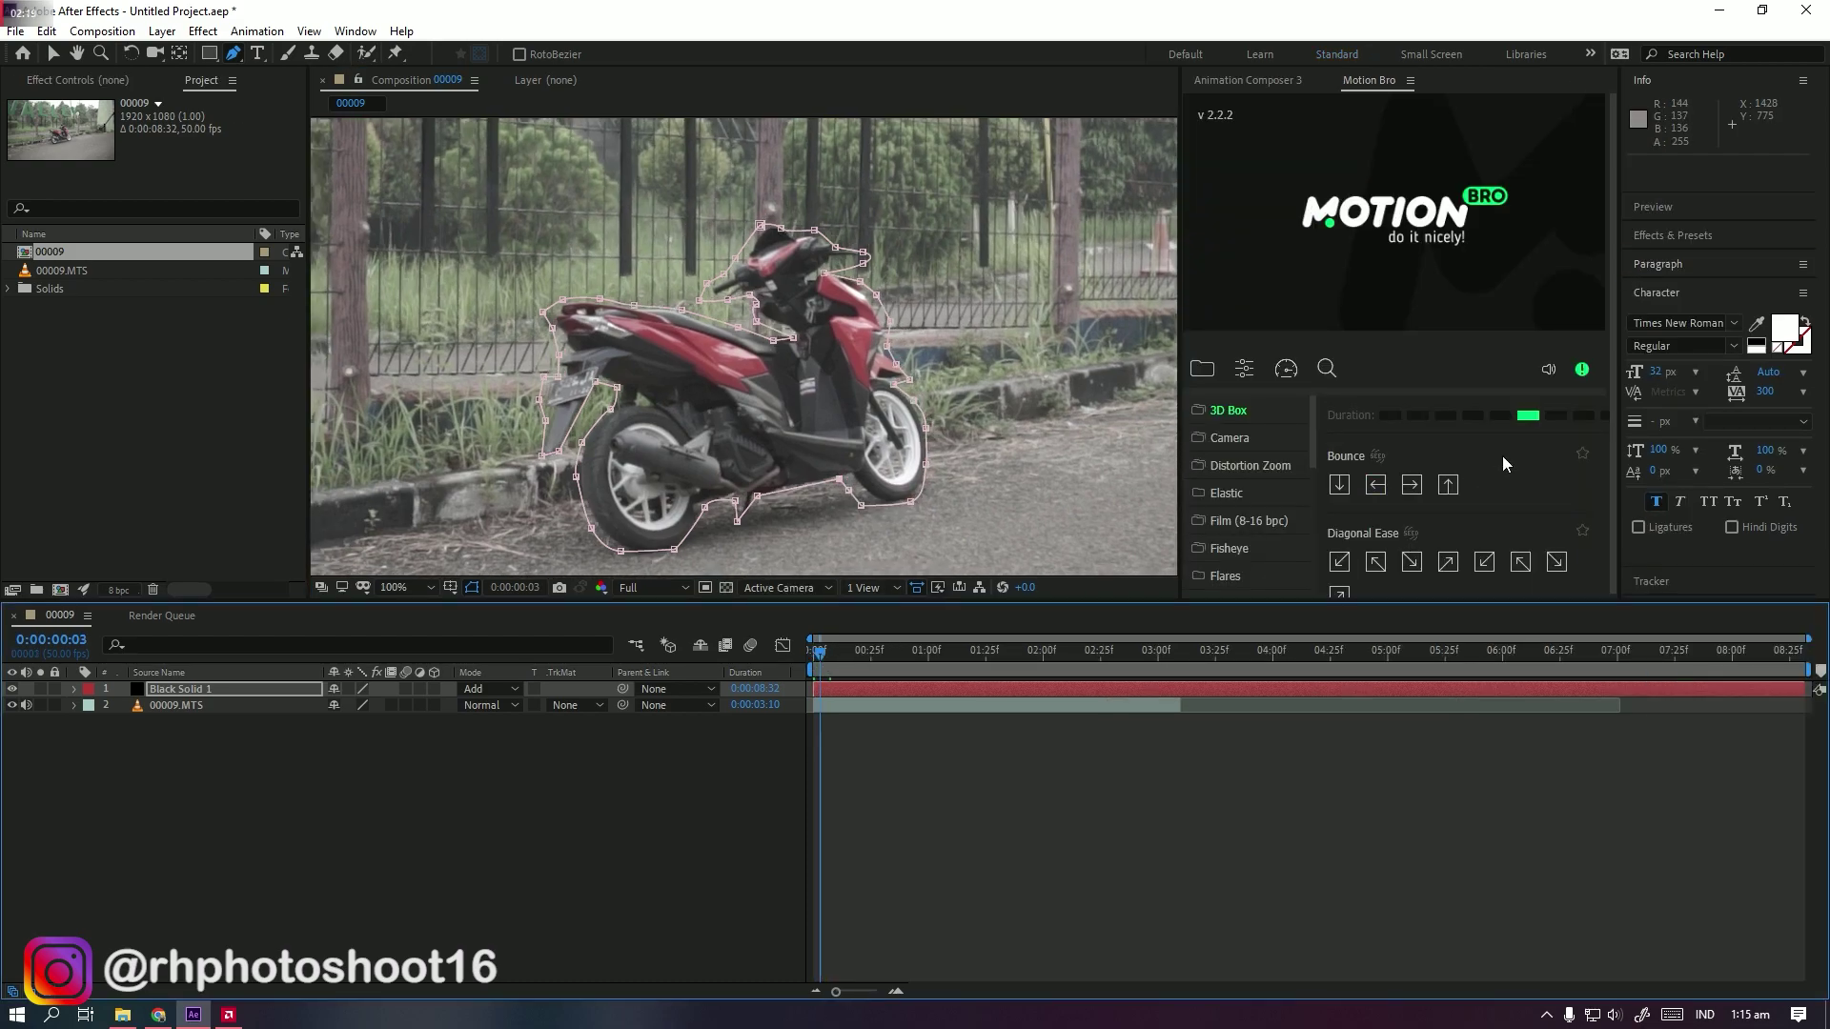
left_click(1694, 237)
left_click(1701, 260)
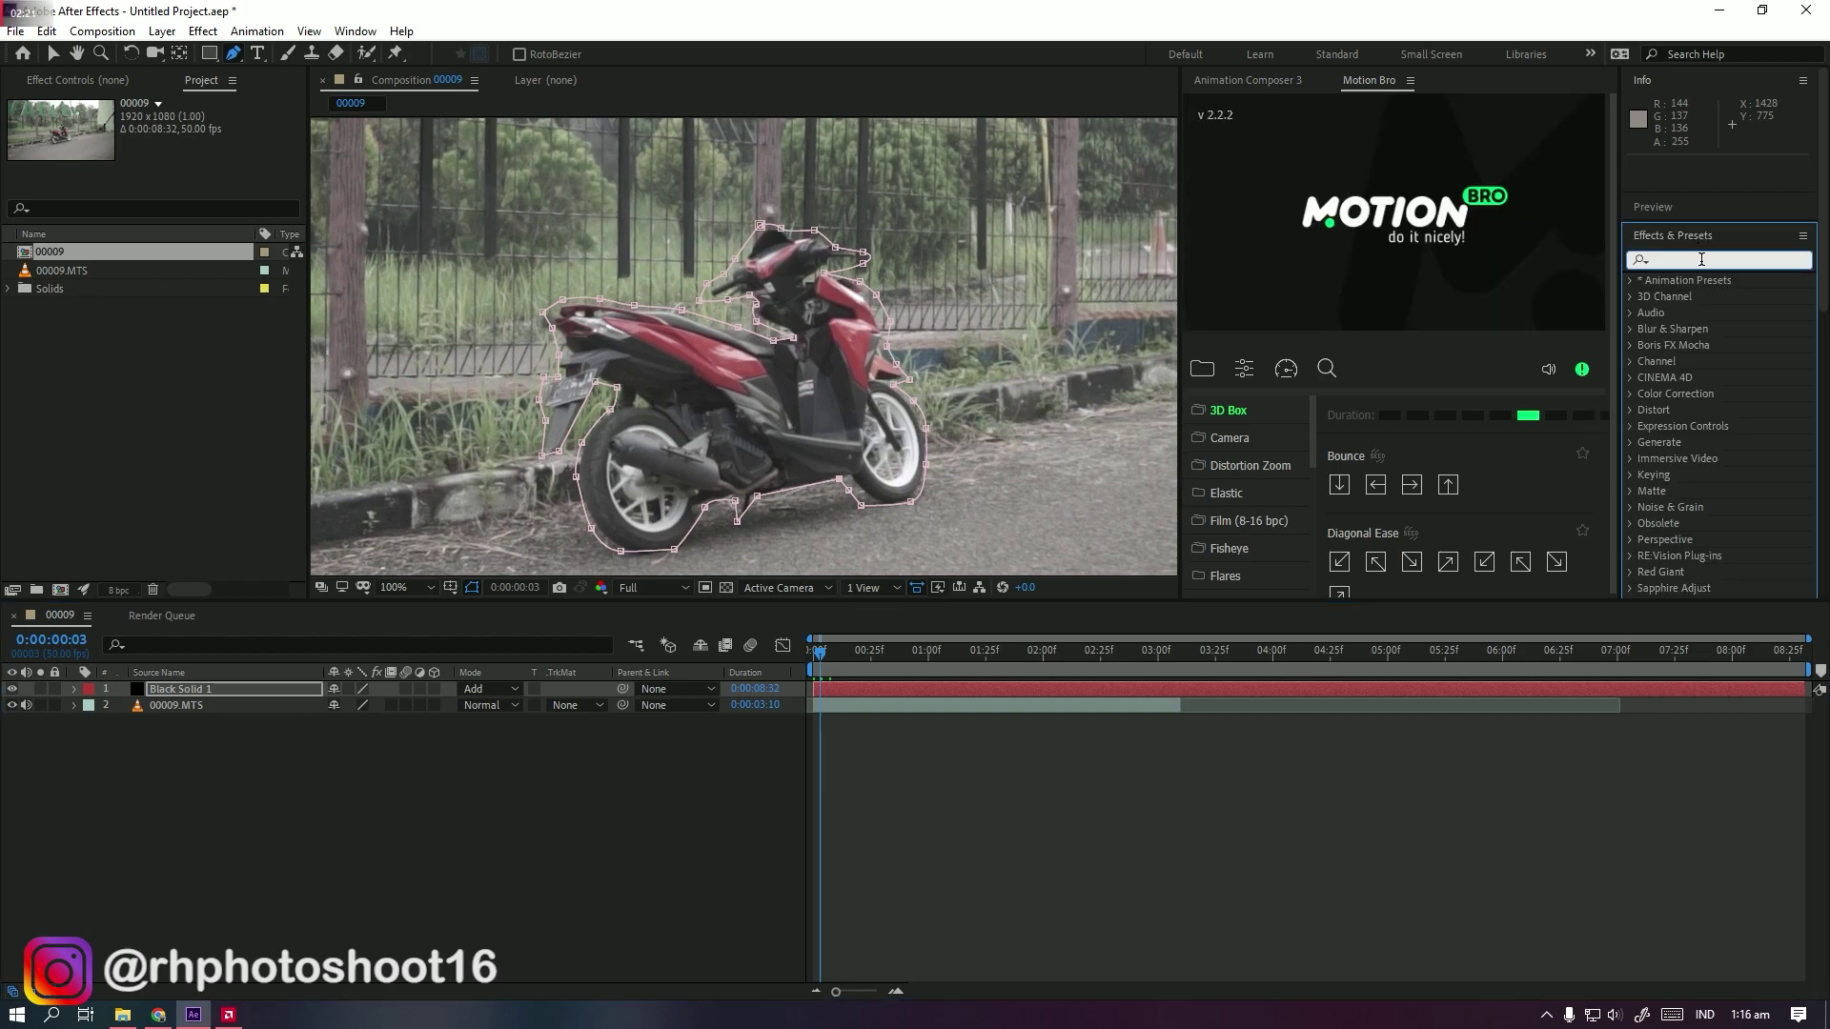
type("saber")
left_click_drag(1679, 297, 897, 686)
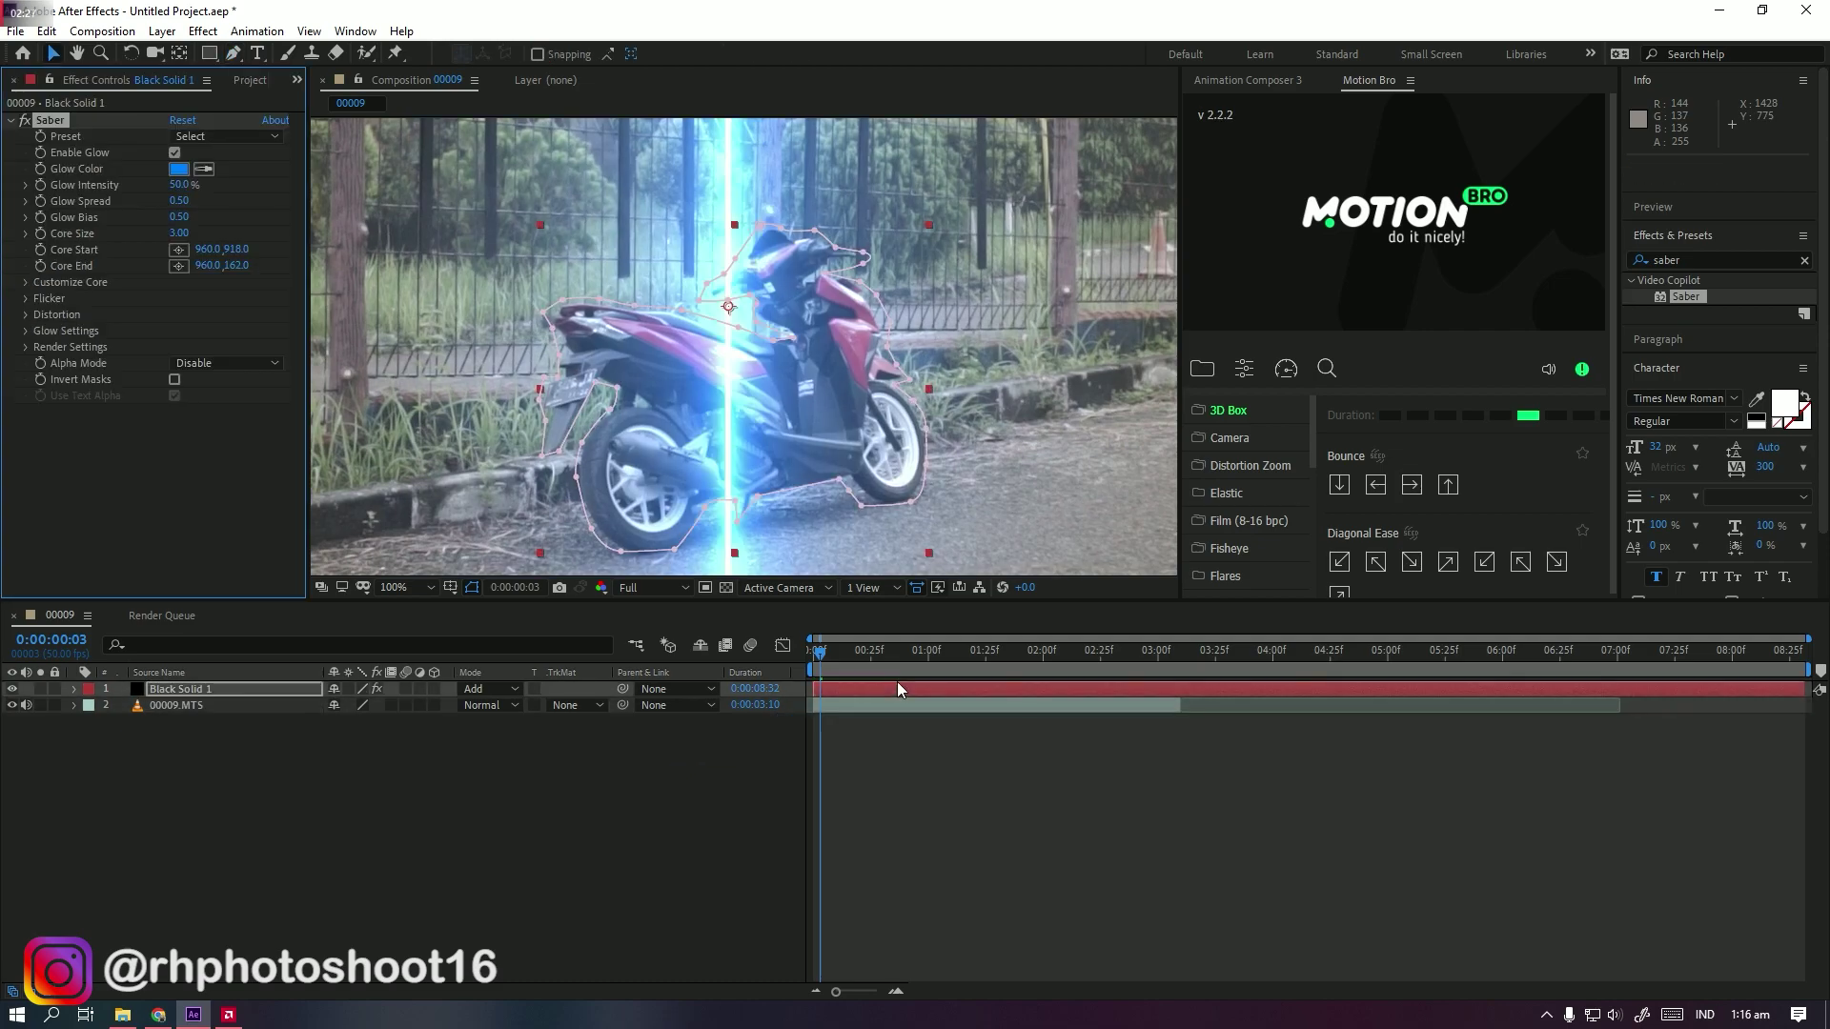
Step: Set the Saber effect's core type to Layer Masks so the glow follows the motorcycle outline
key("comma")
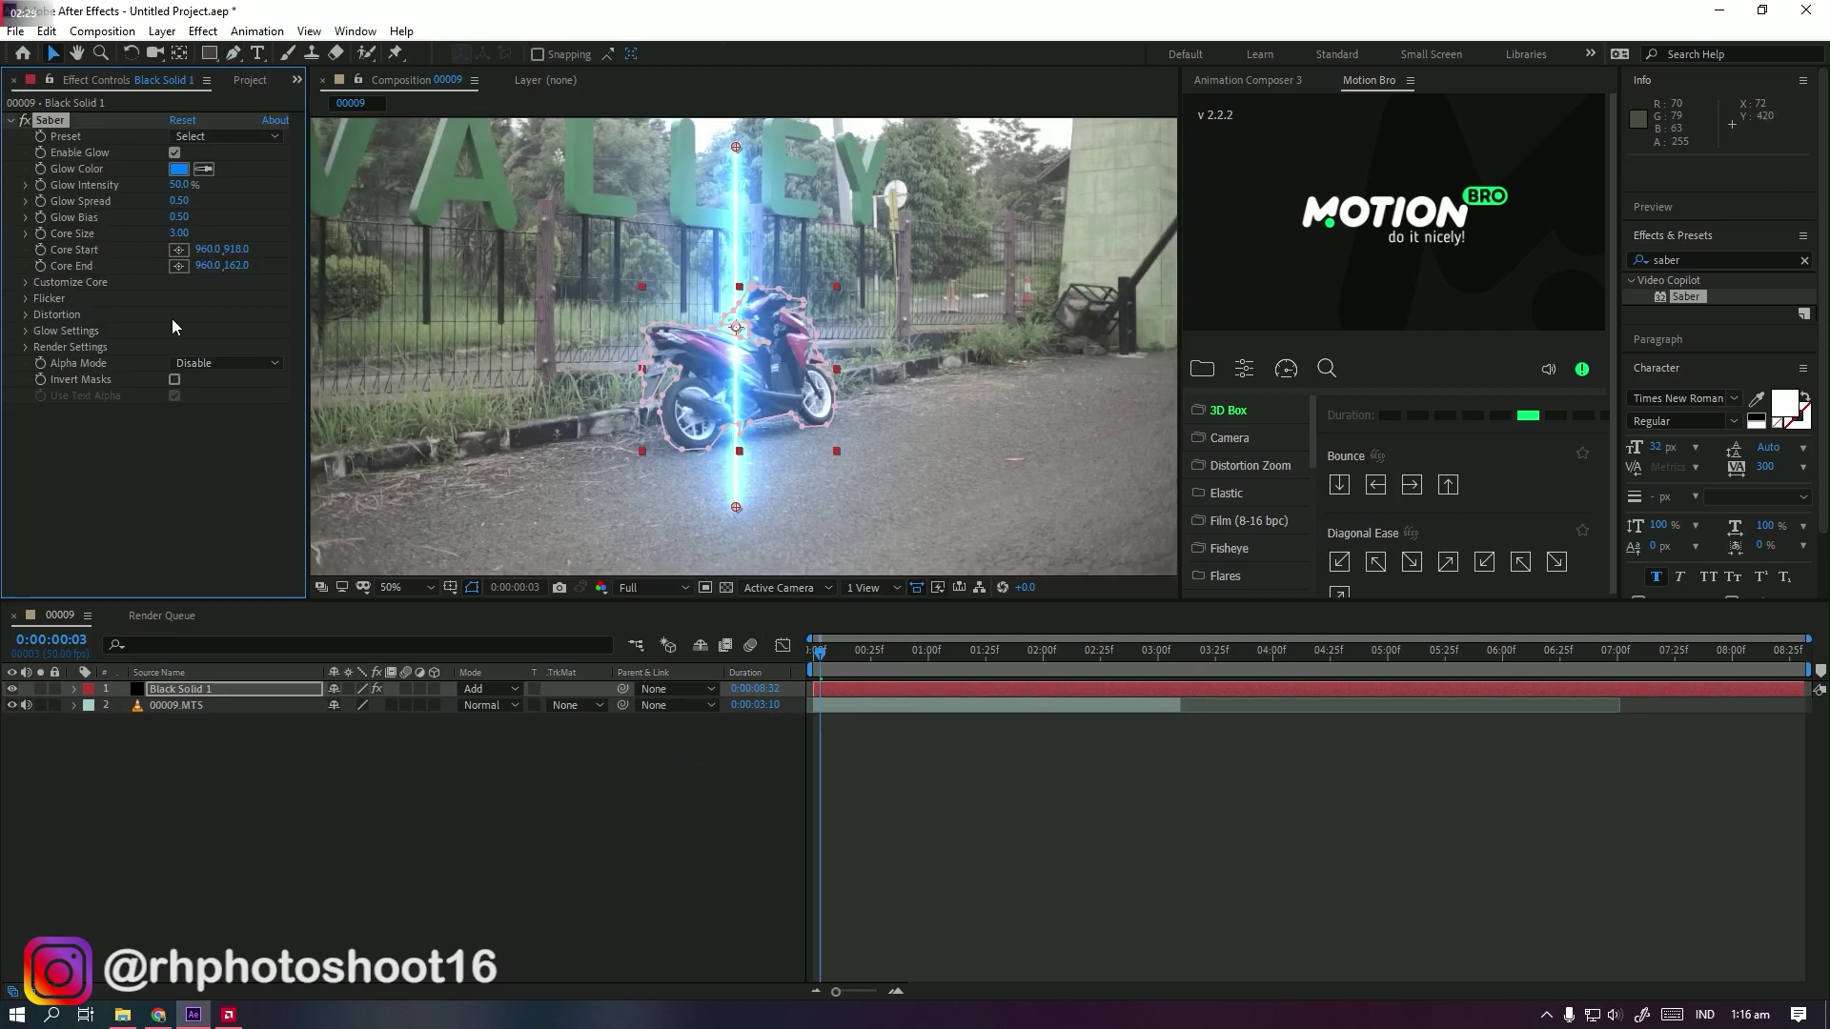
left_click(25, 283)
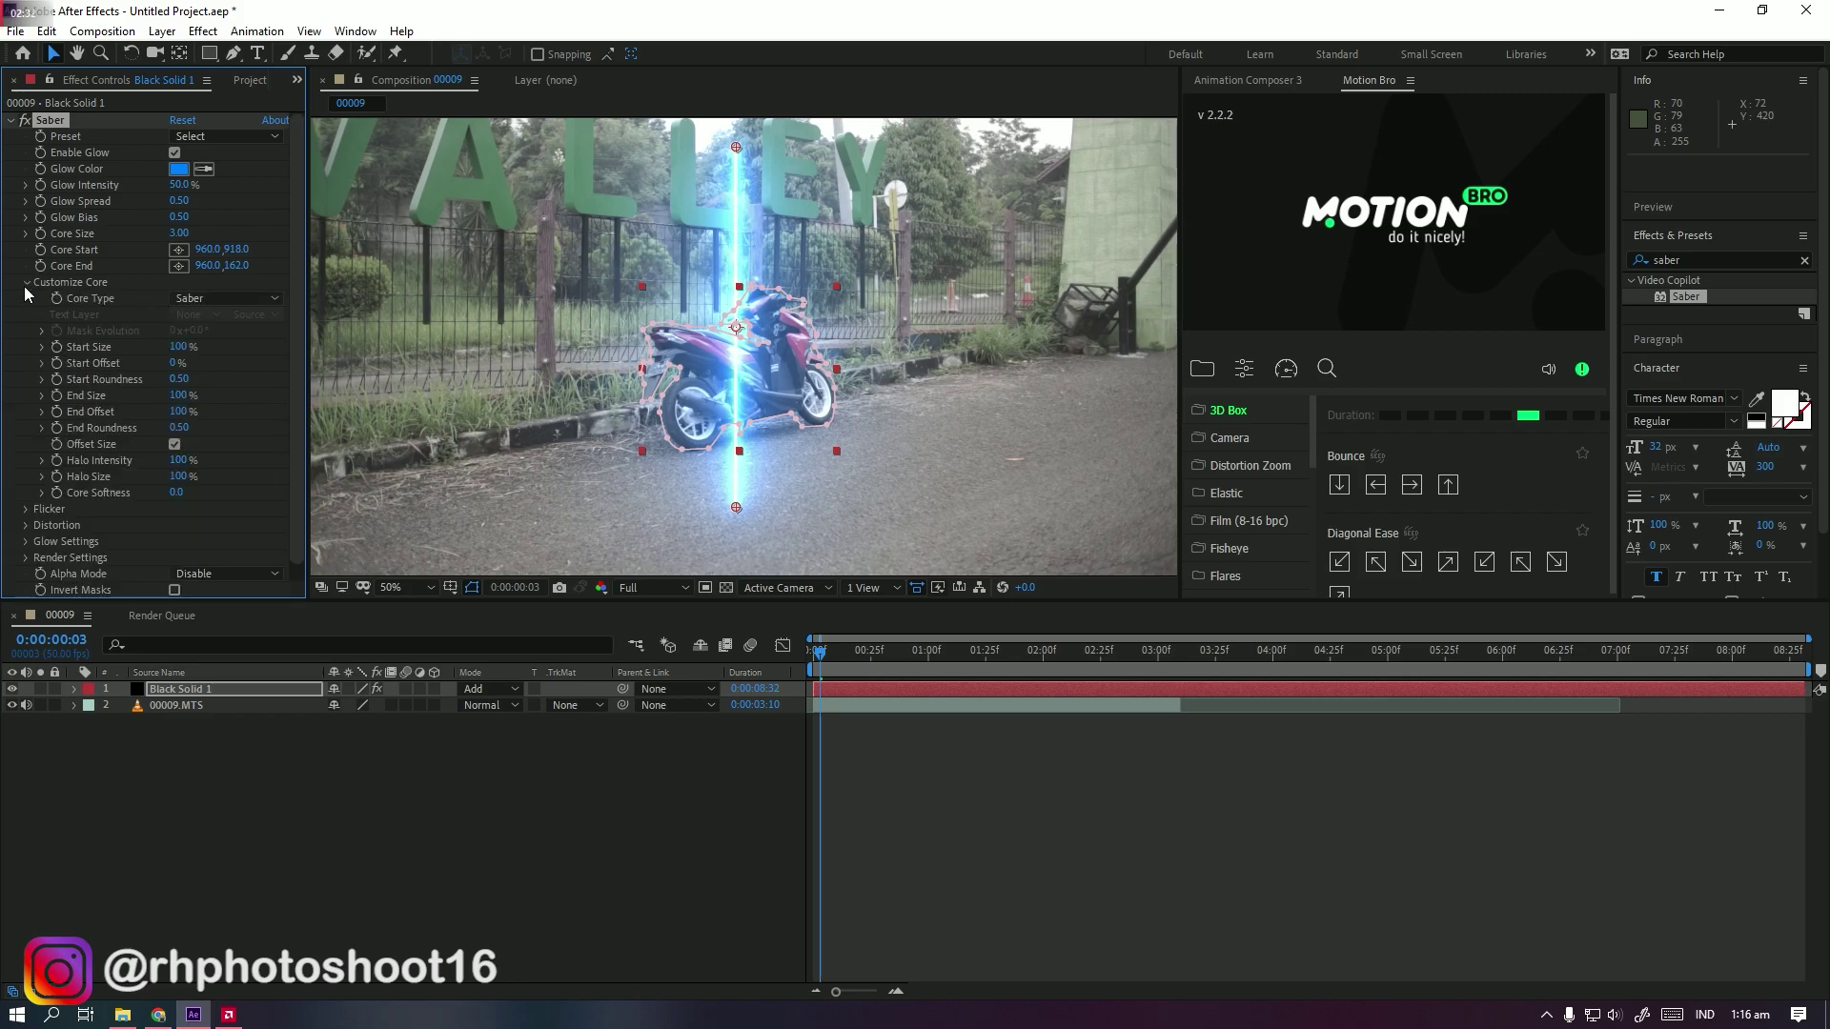
left_click(219, 298)
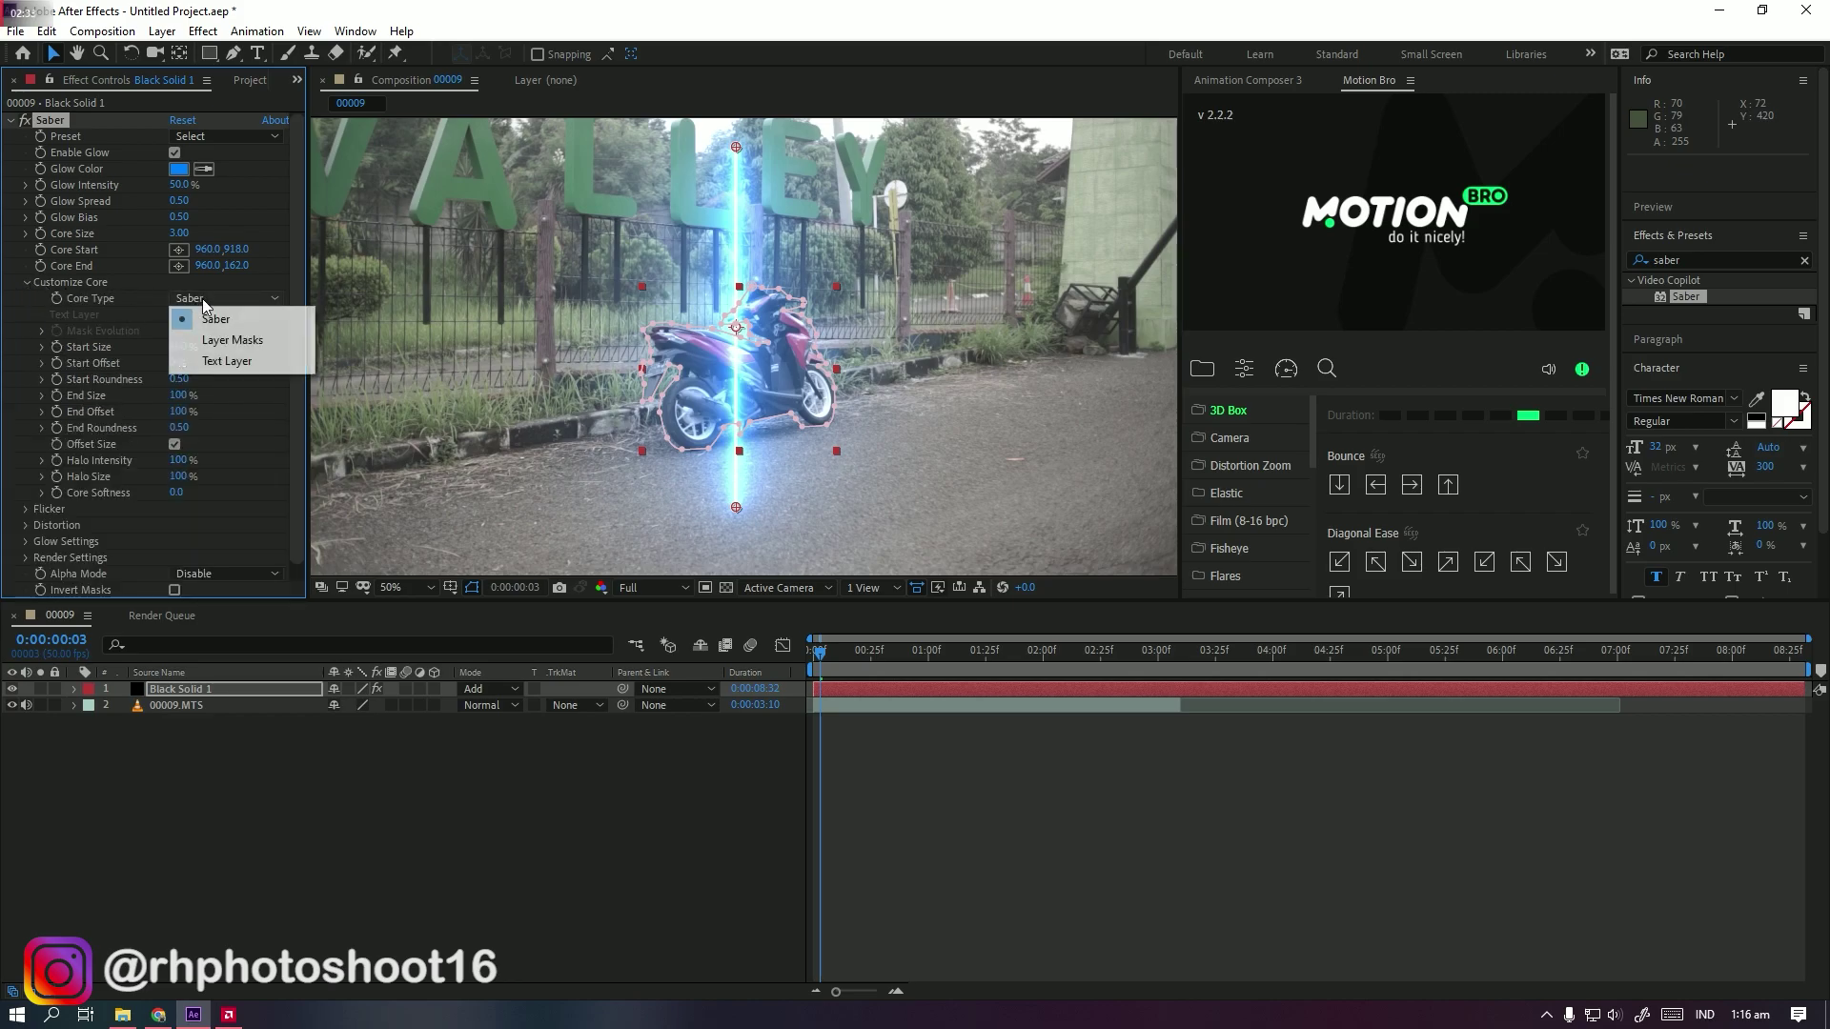
left_click(273, 339)
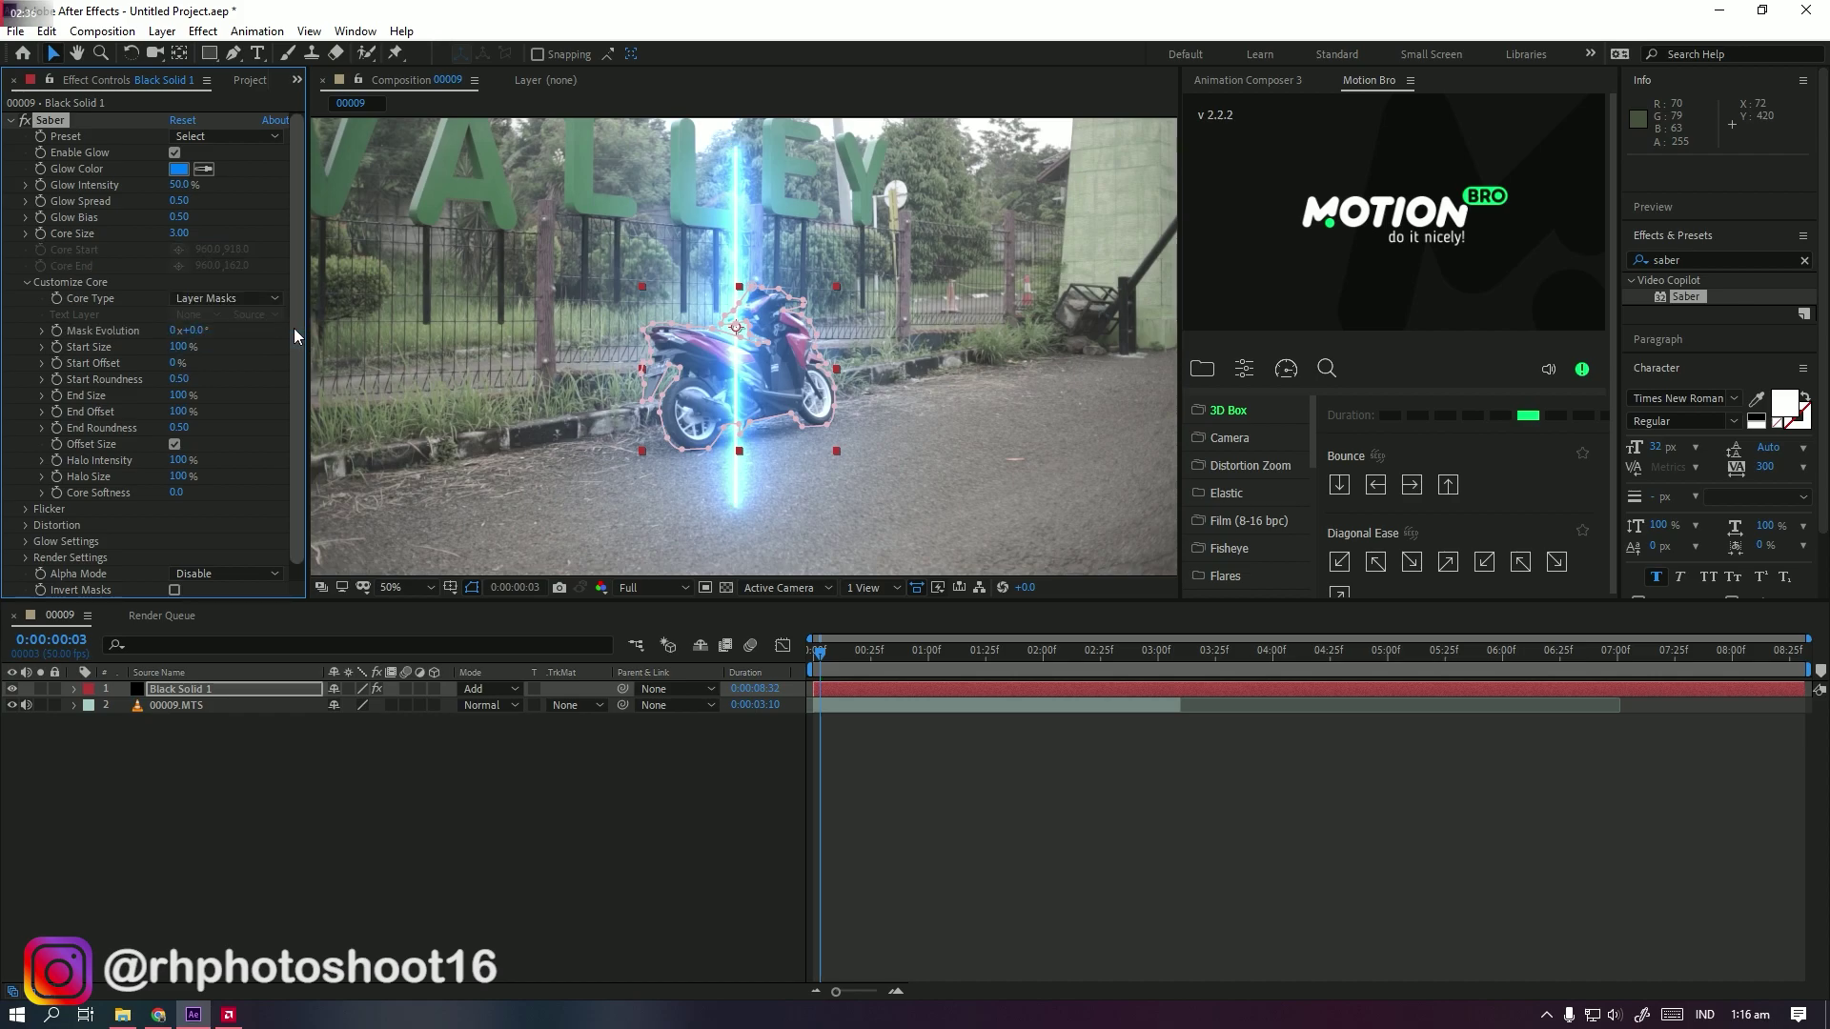
key("period")
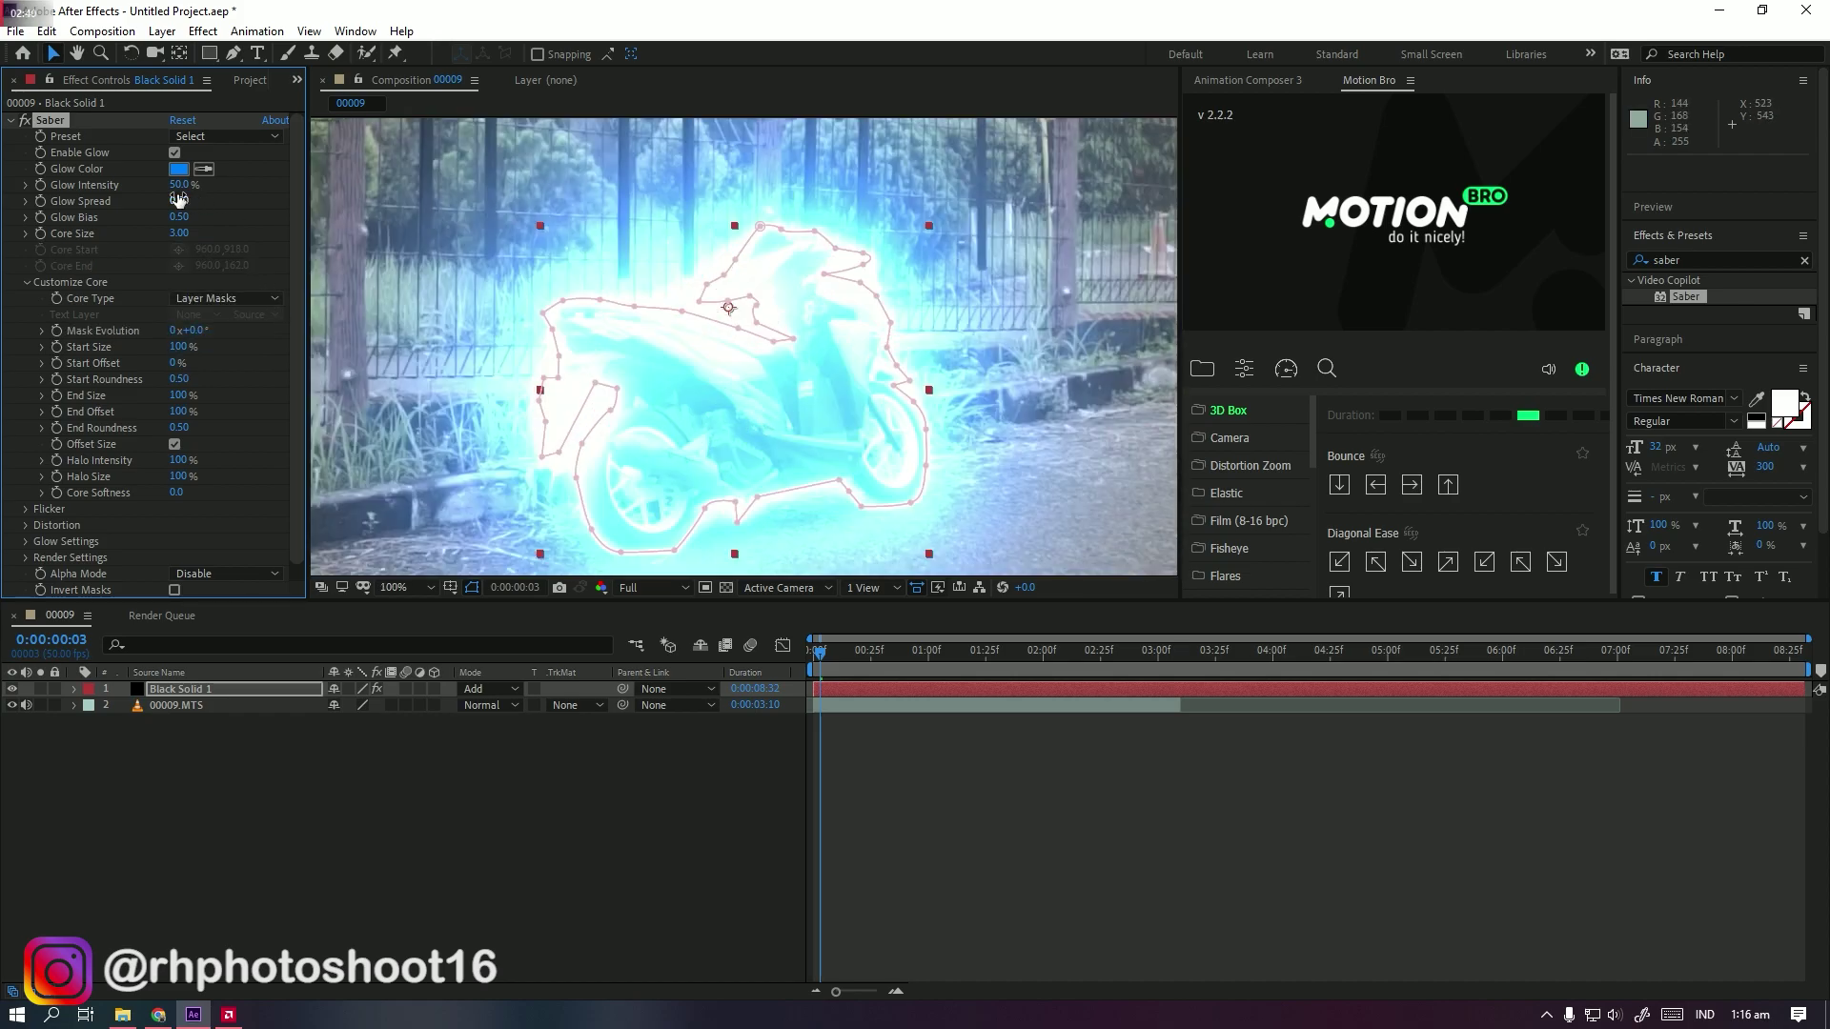
Step: Set Saber's glow spread to 0.18 and glow intensity to 13%, and apply the Electric preset
left_click_drag(125, 201, 153, 195)
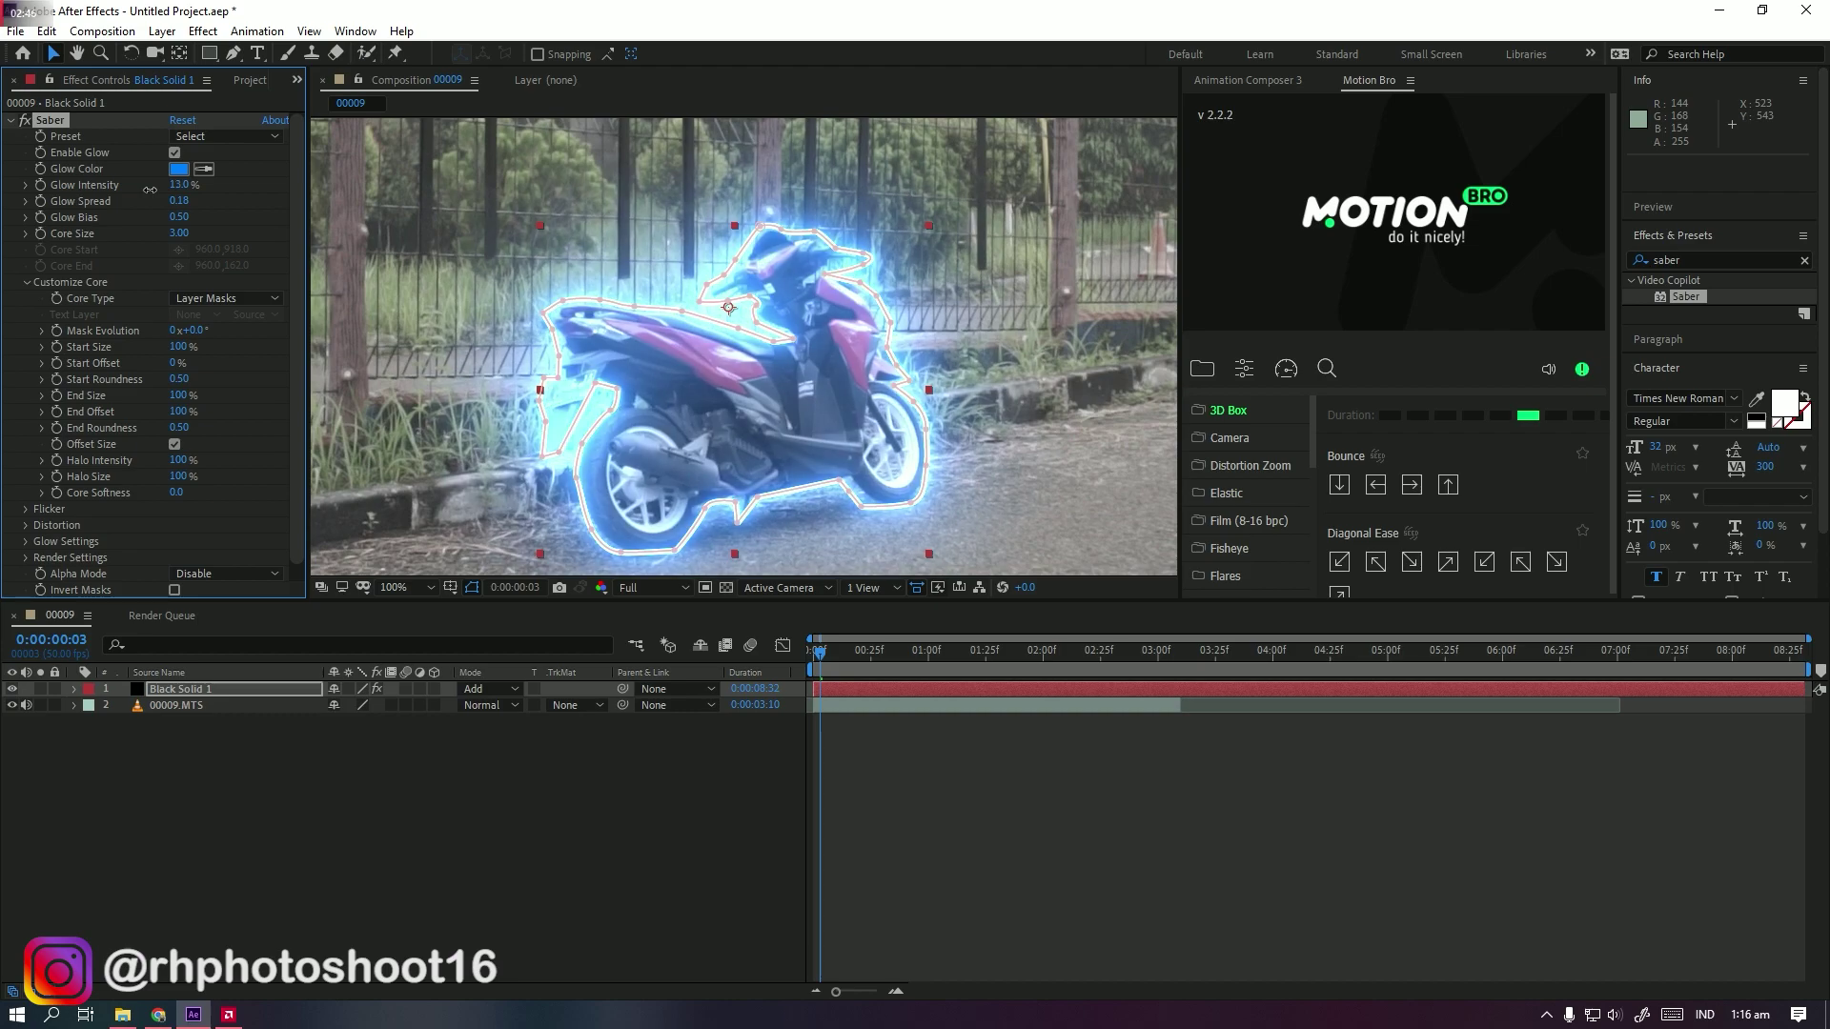
left_click(206, 137)
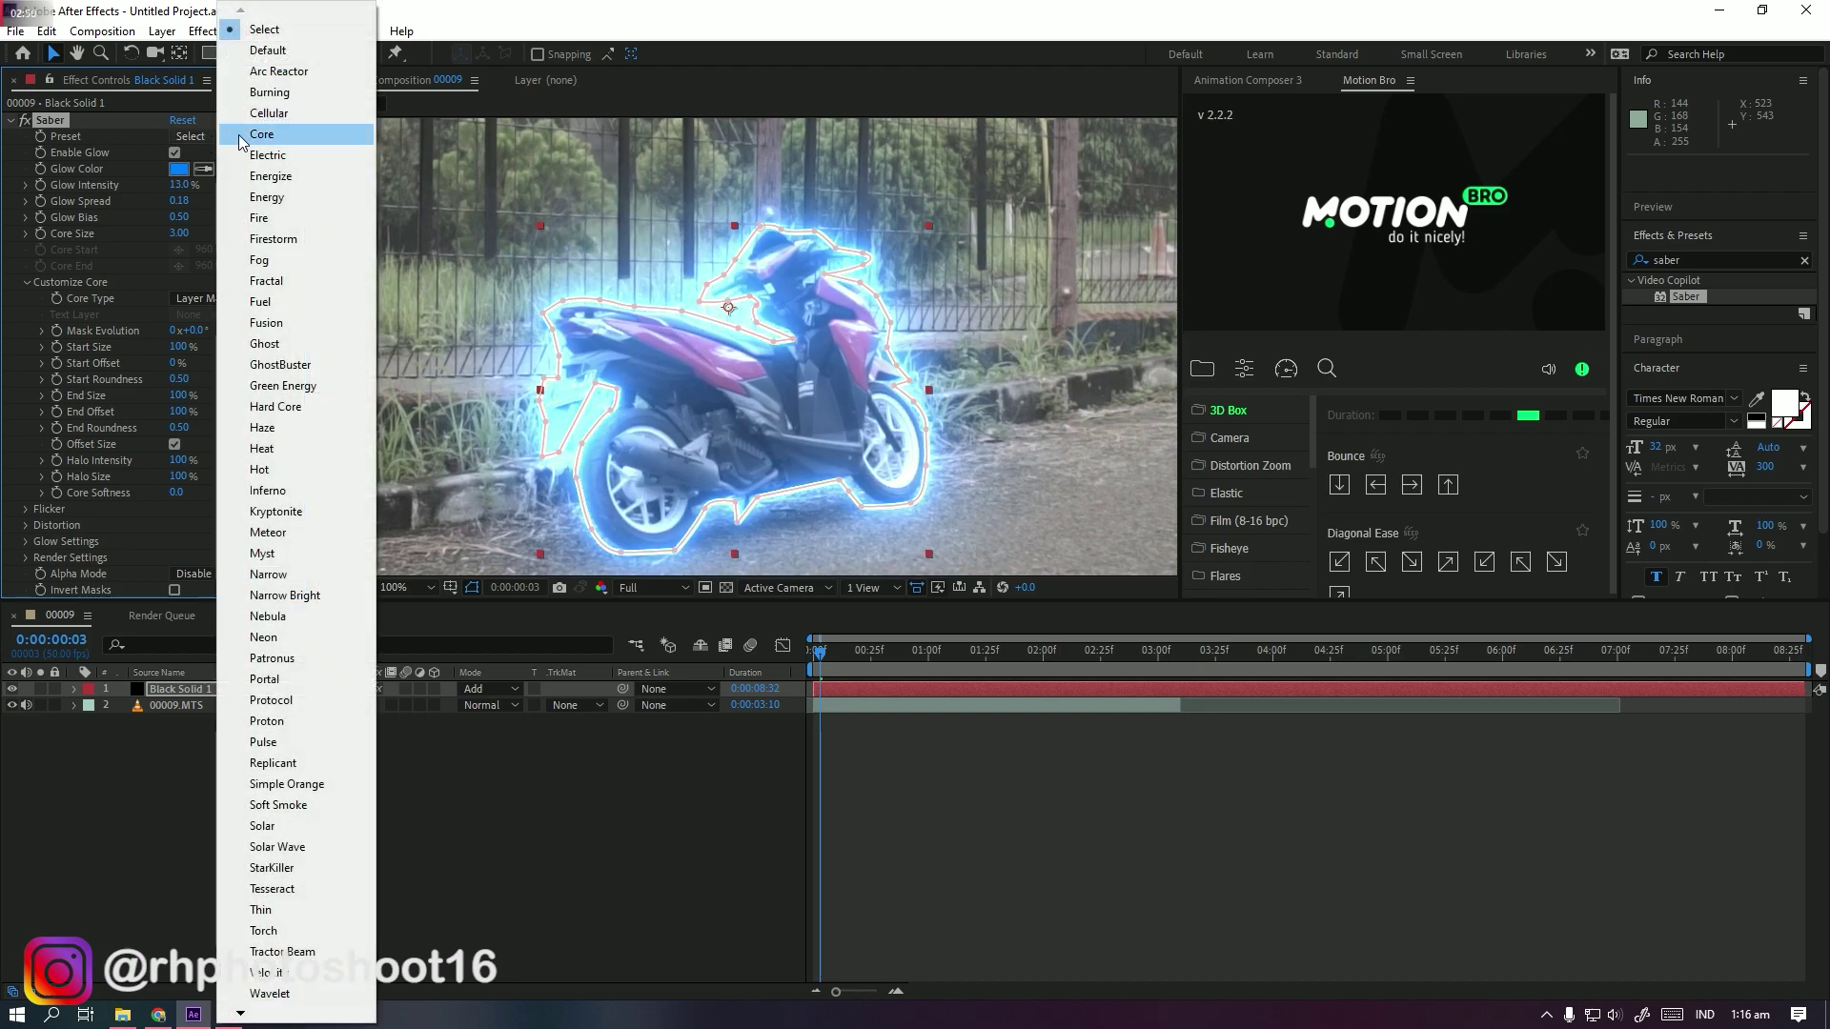
left_click(298, 158)
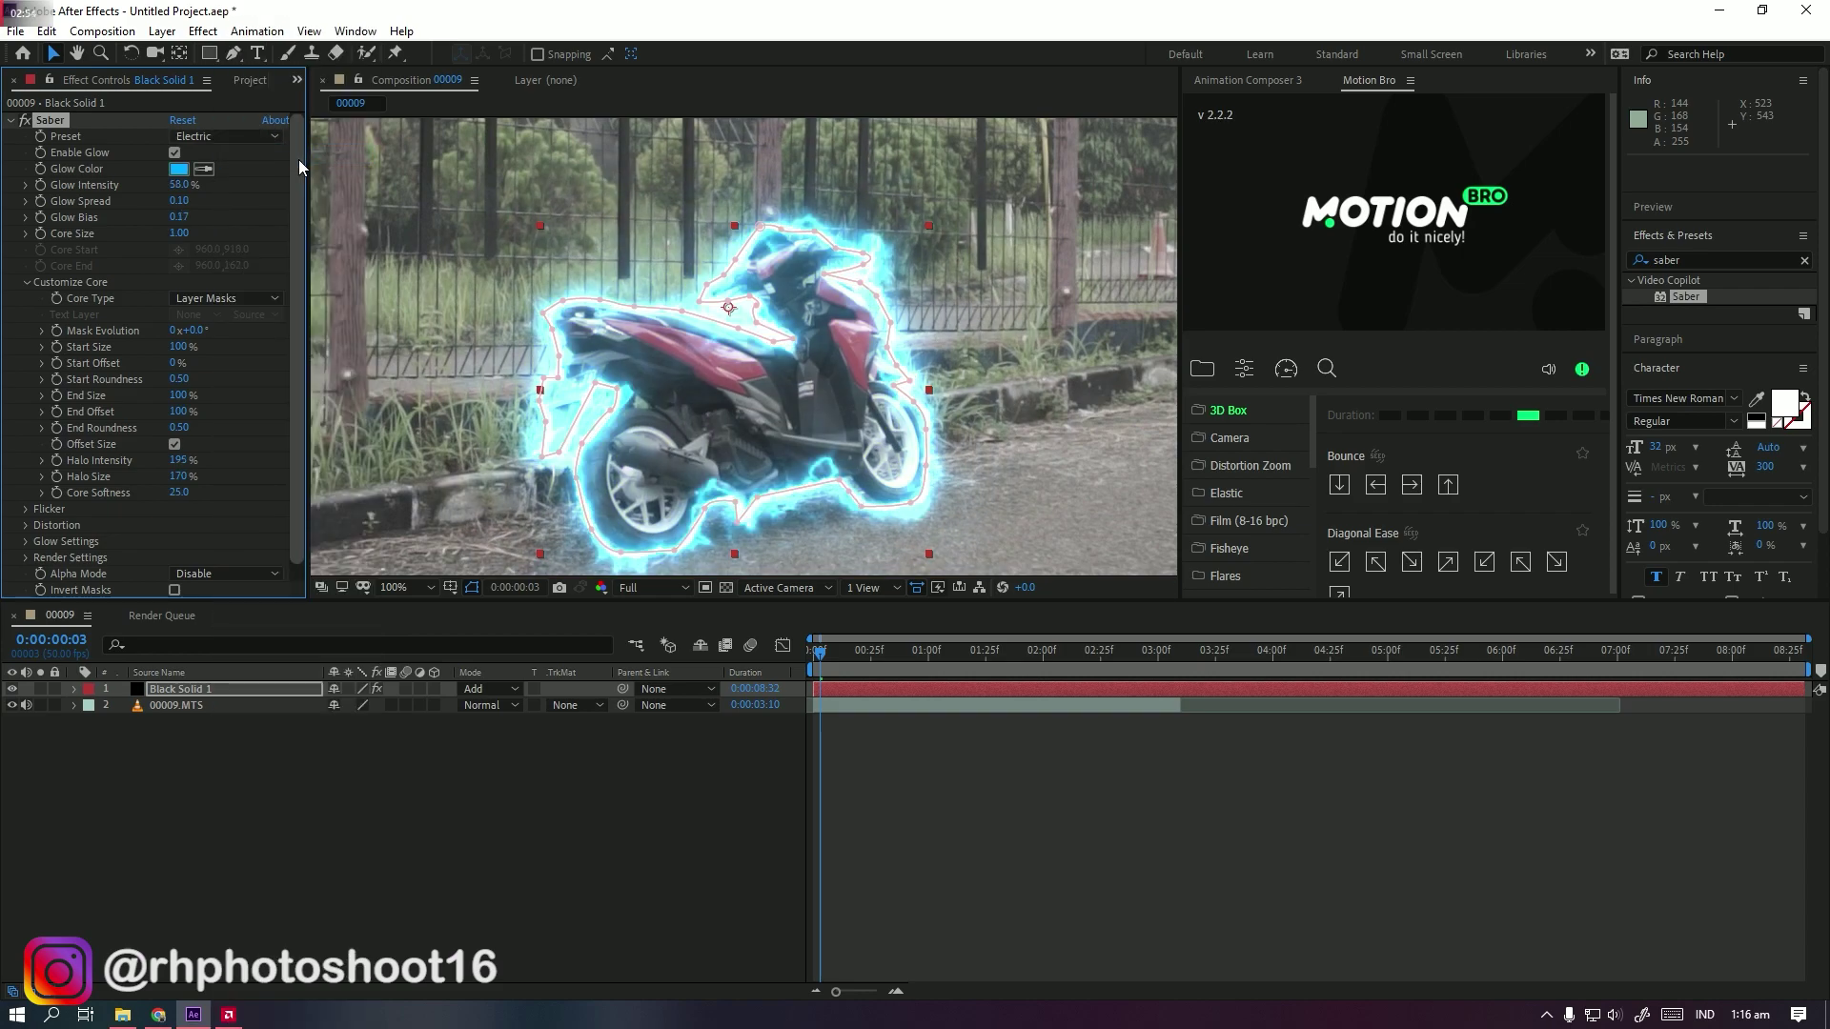
left_click(1090, 761)
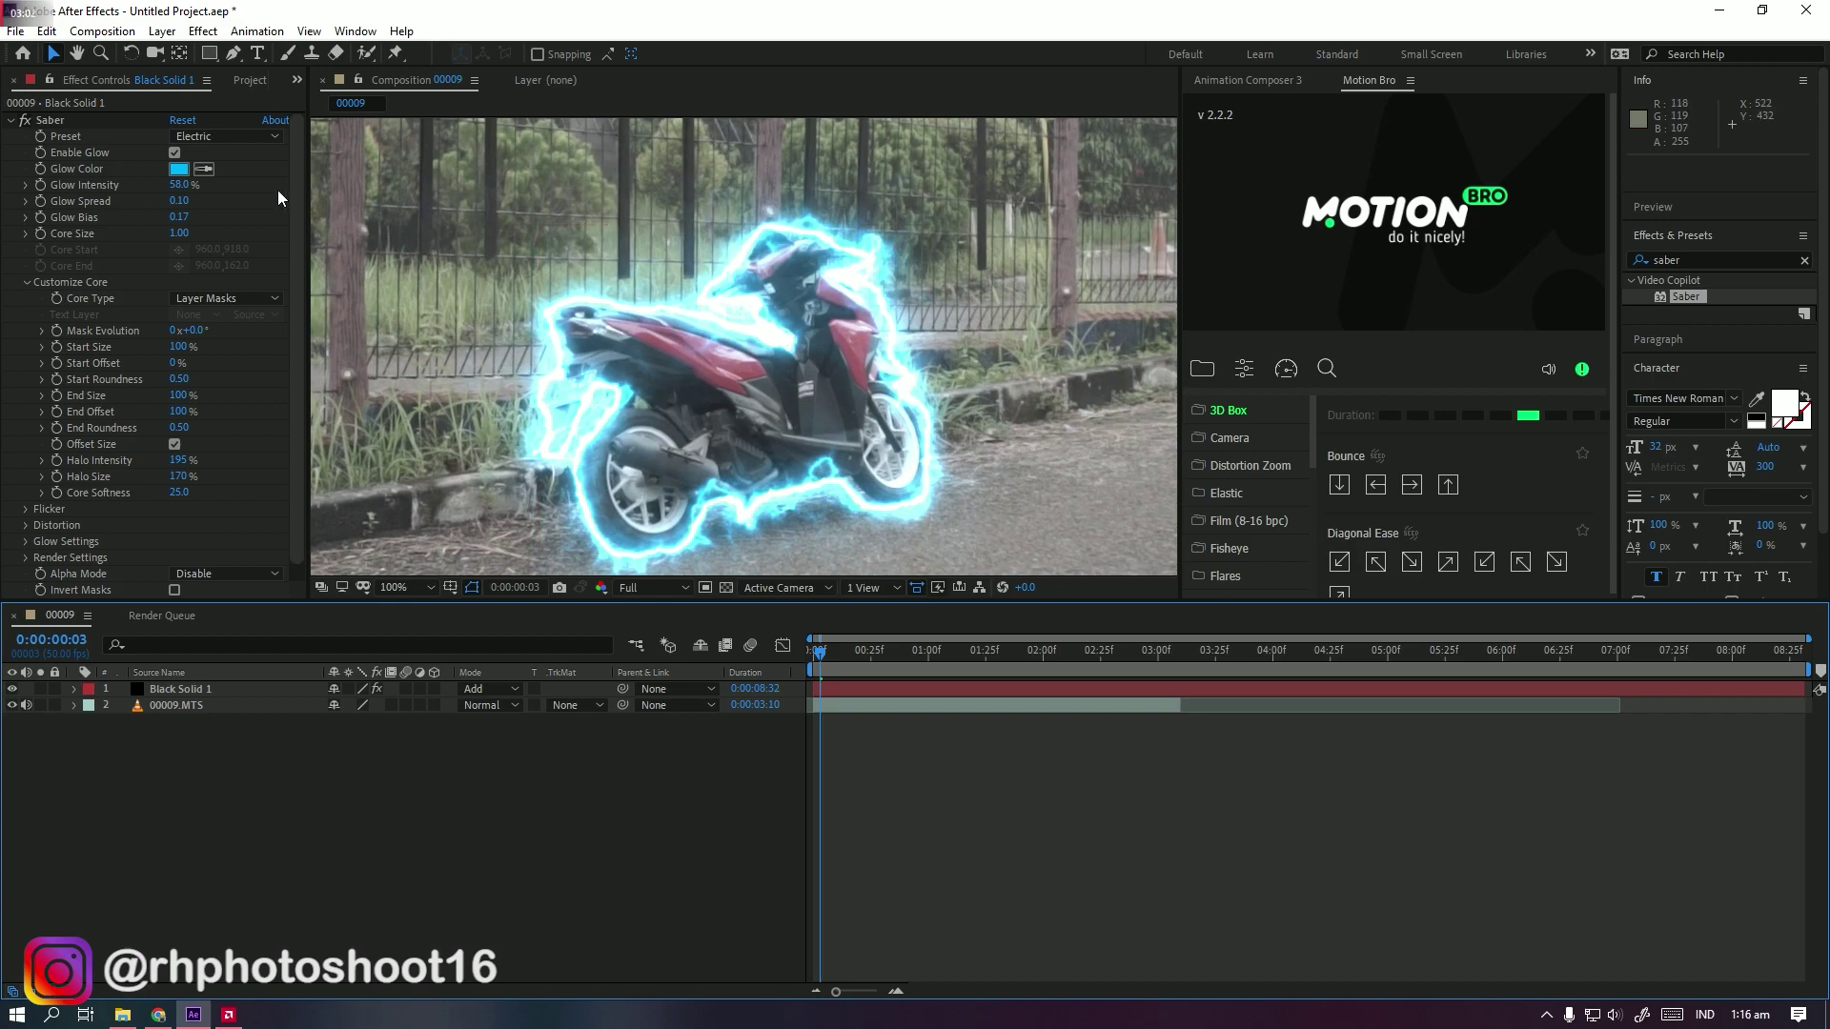
Step: Set the Saber effect's Halo Intensity to 0% on the black solid layer
scroll(101, 454, "down", 1)
left_click(101, 453)
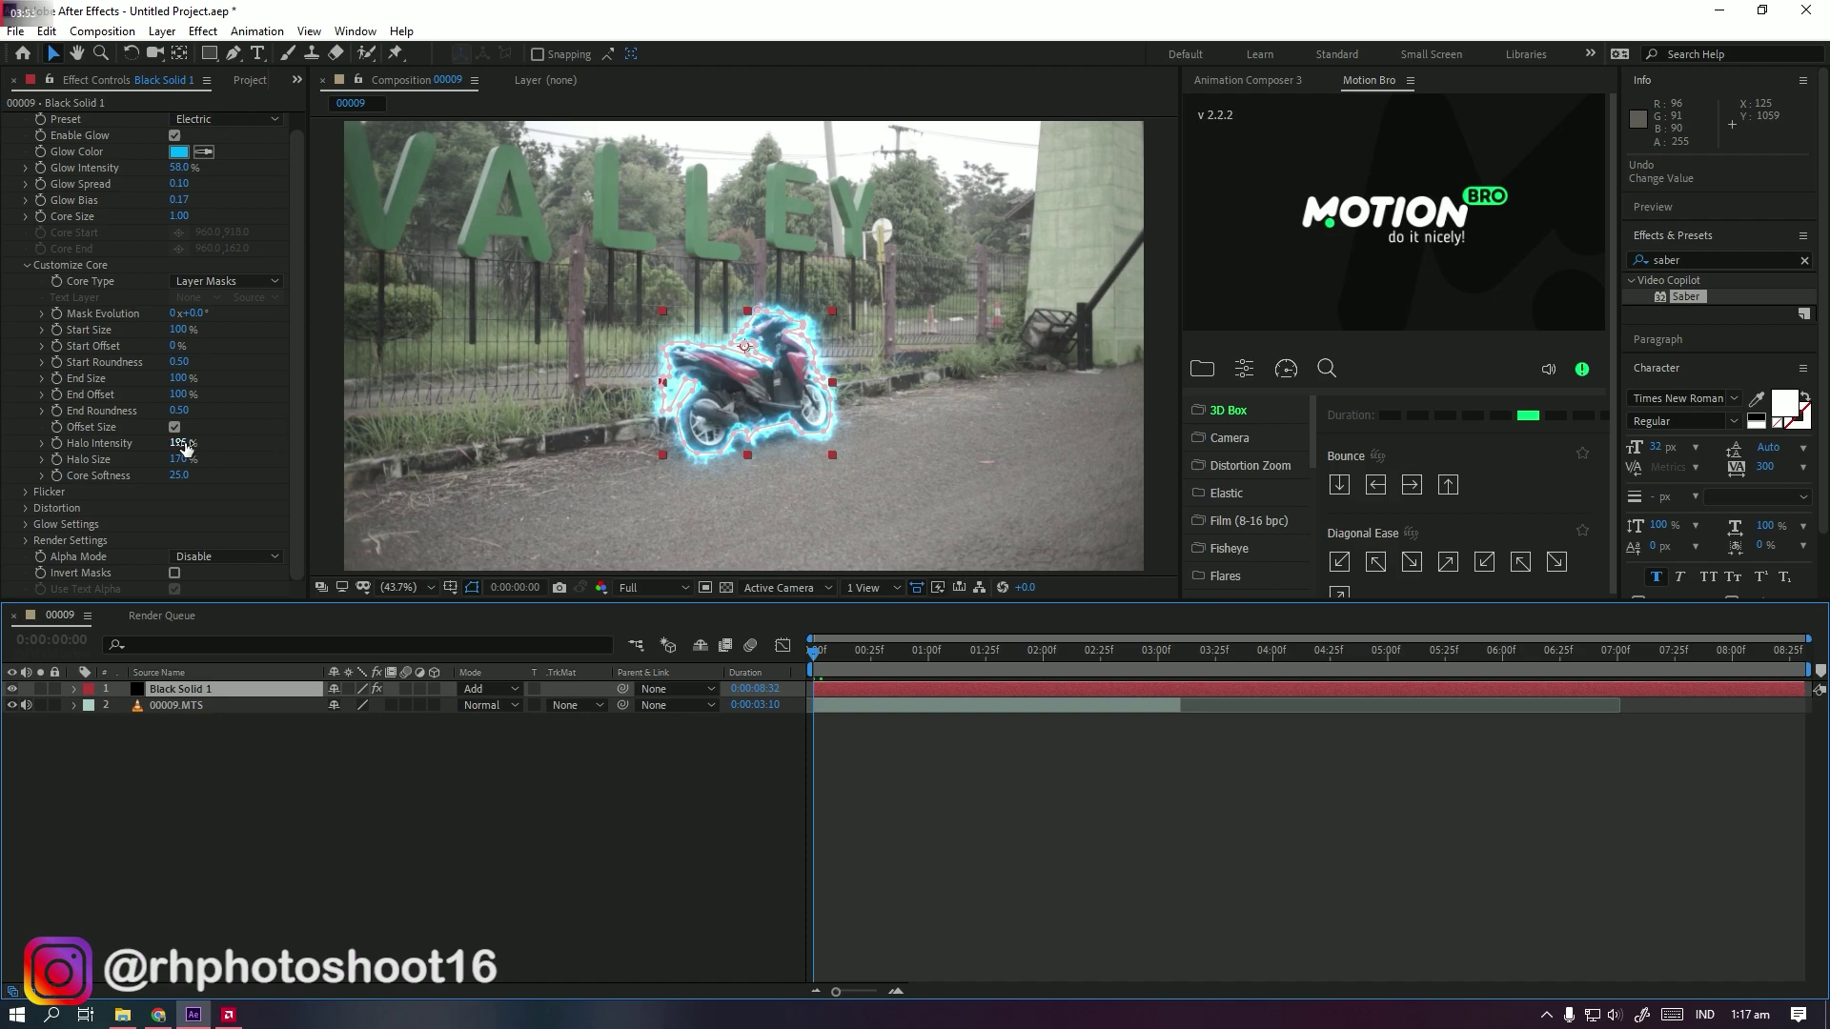
left_click_drag(183, 449, 4, 441)
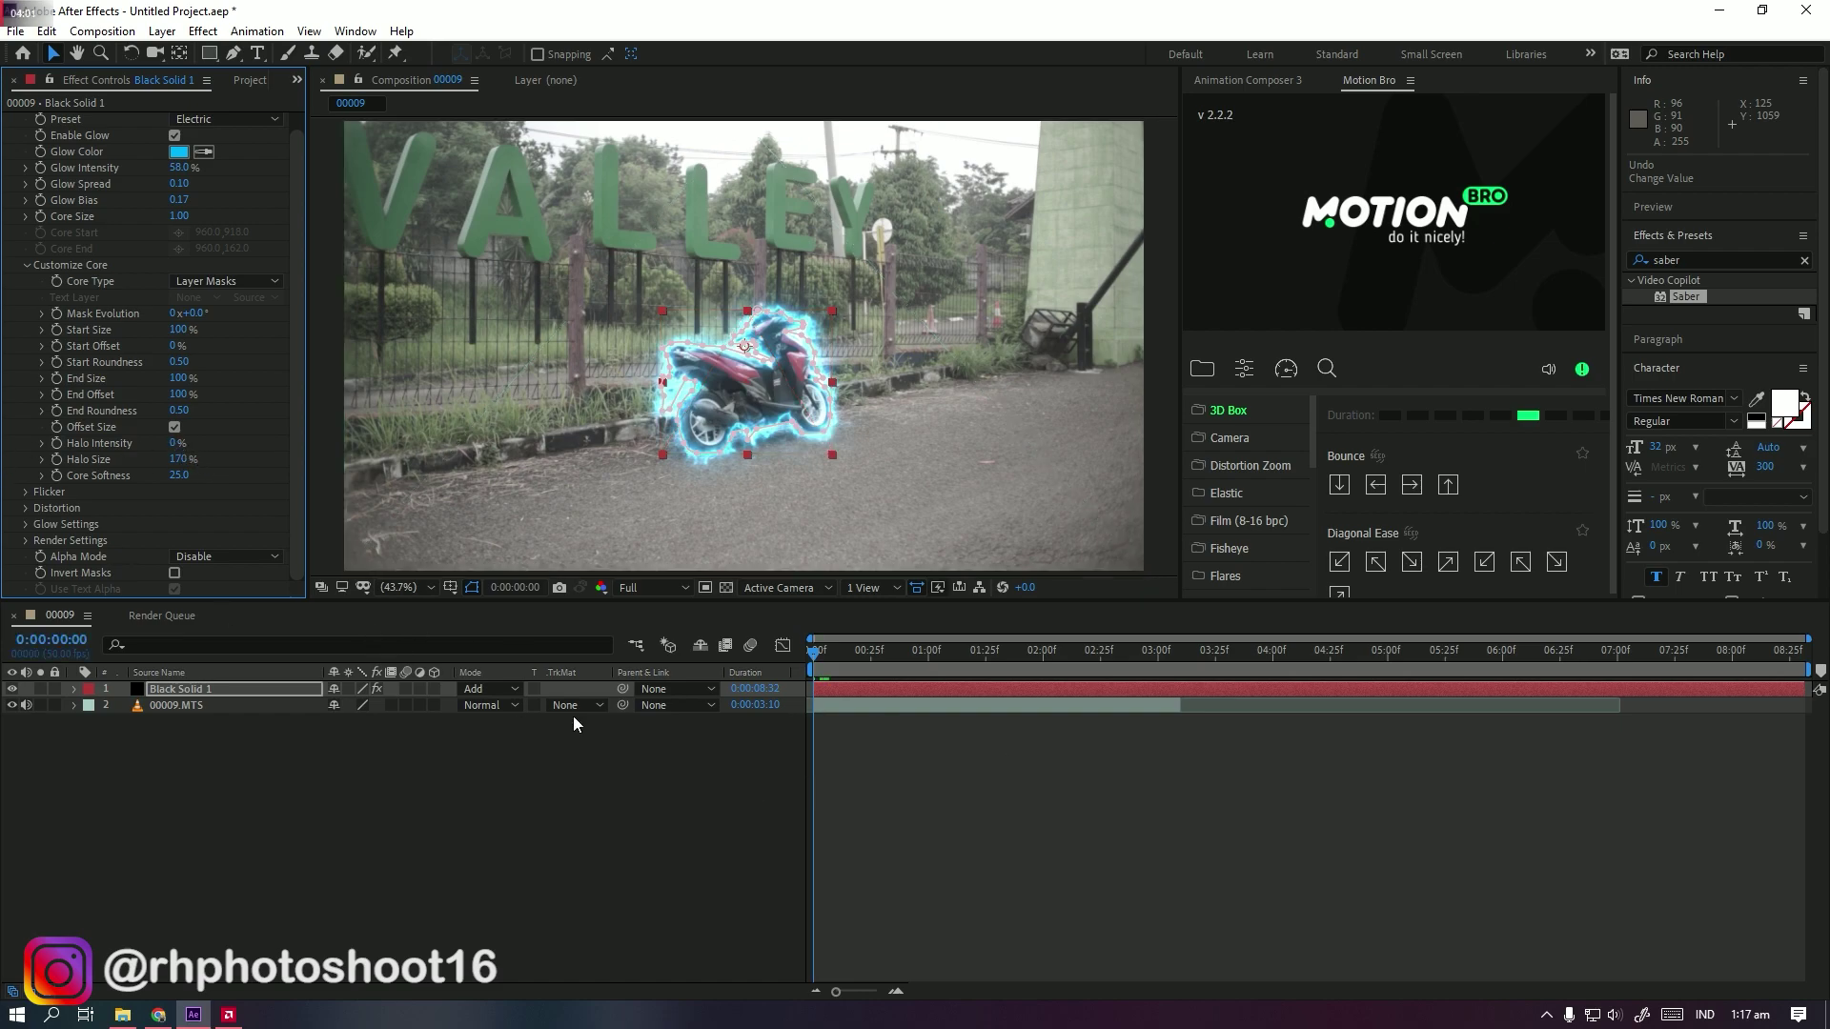
Step: Set the preview resolution to Quarter and play the composition full-screen to check the electric outline against the moving motorcycle
left_click(492, 499)
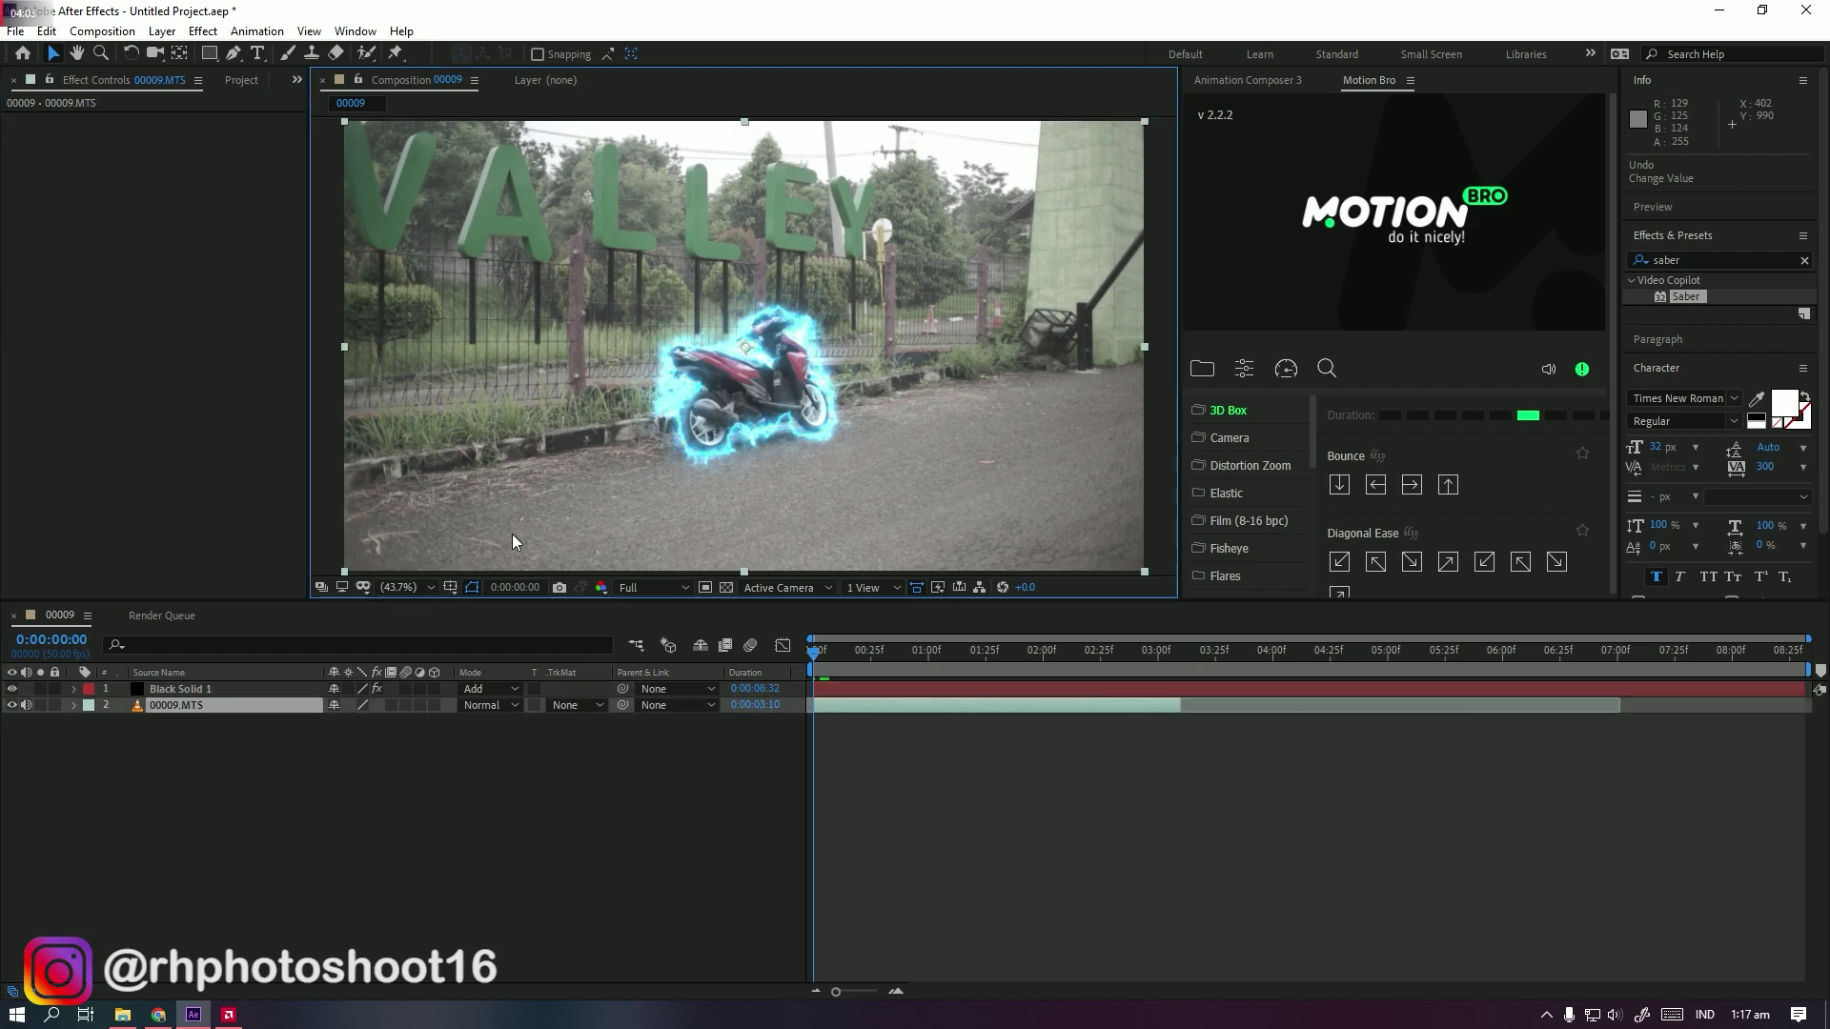
key("grave")
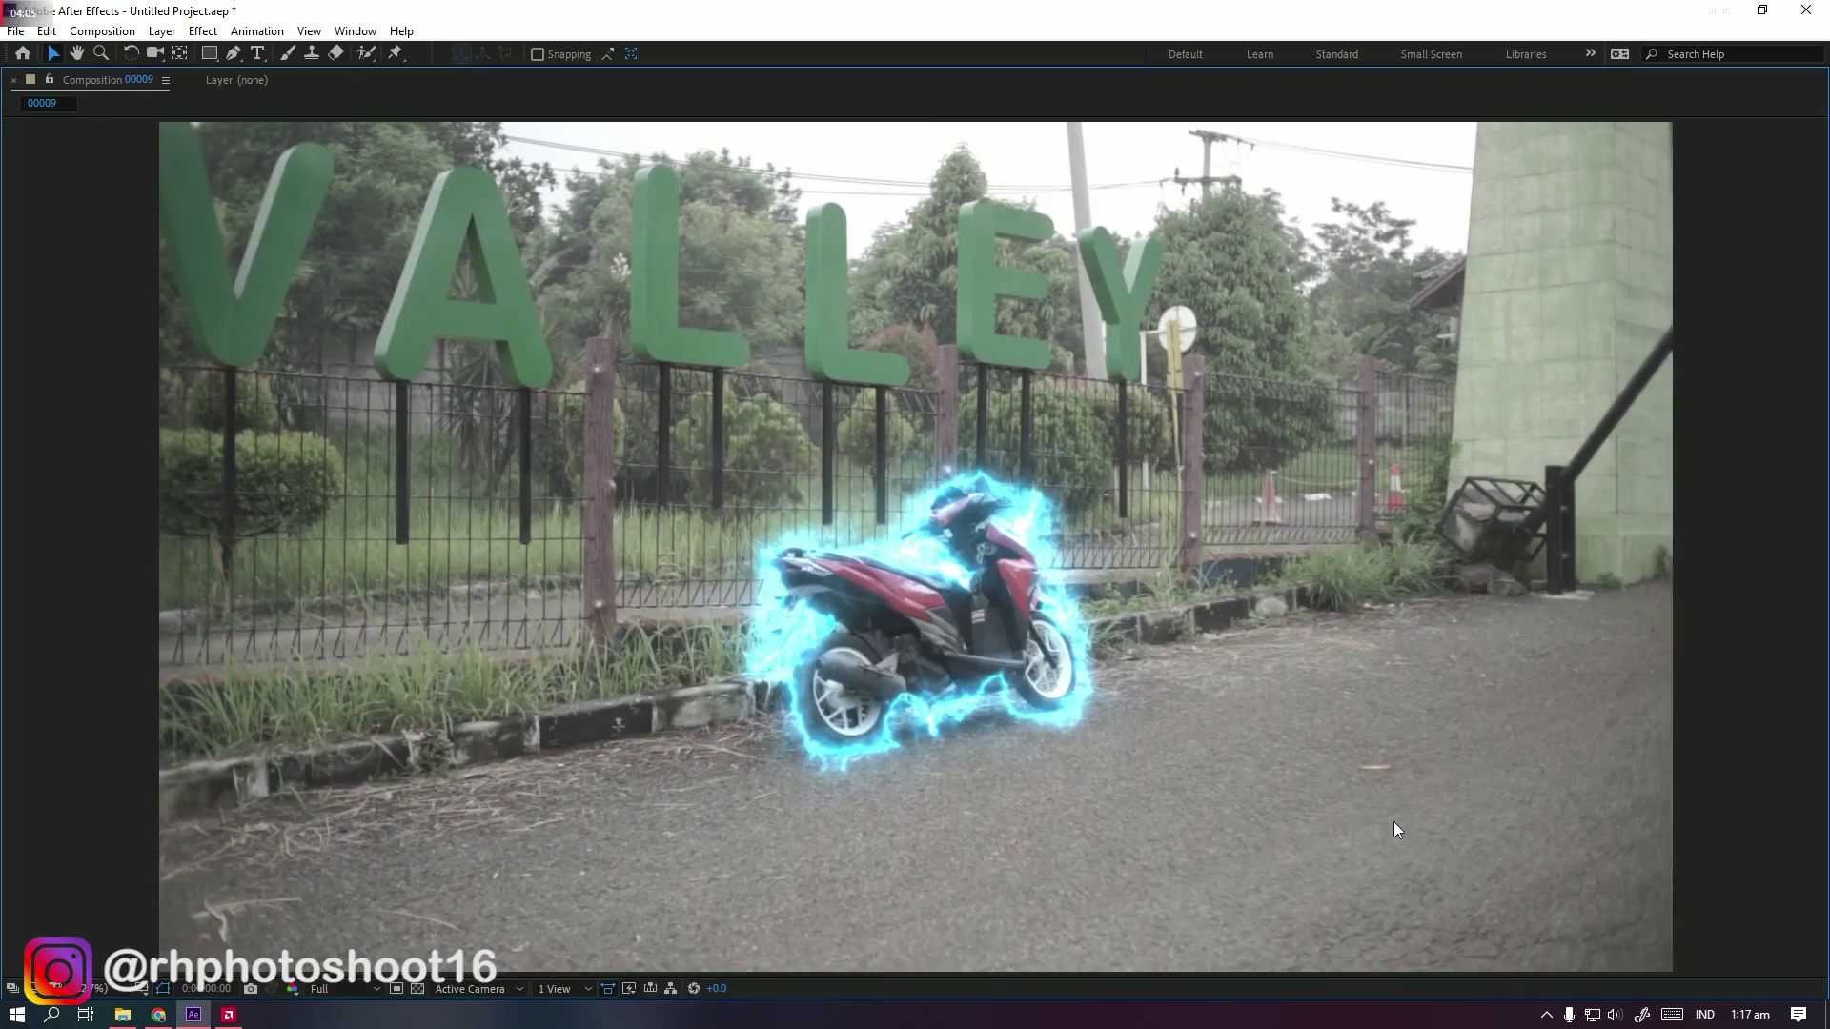
left_click(343, 988)
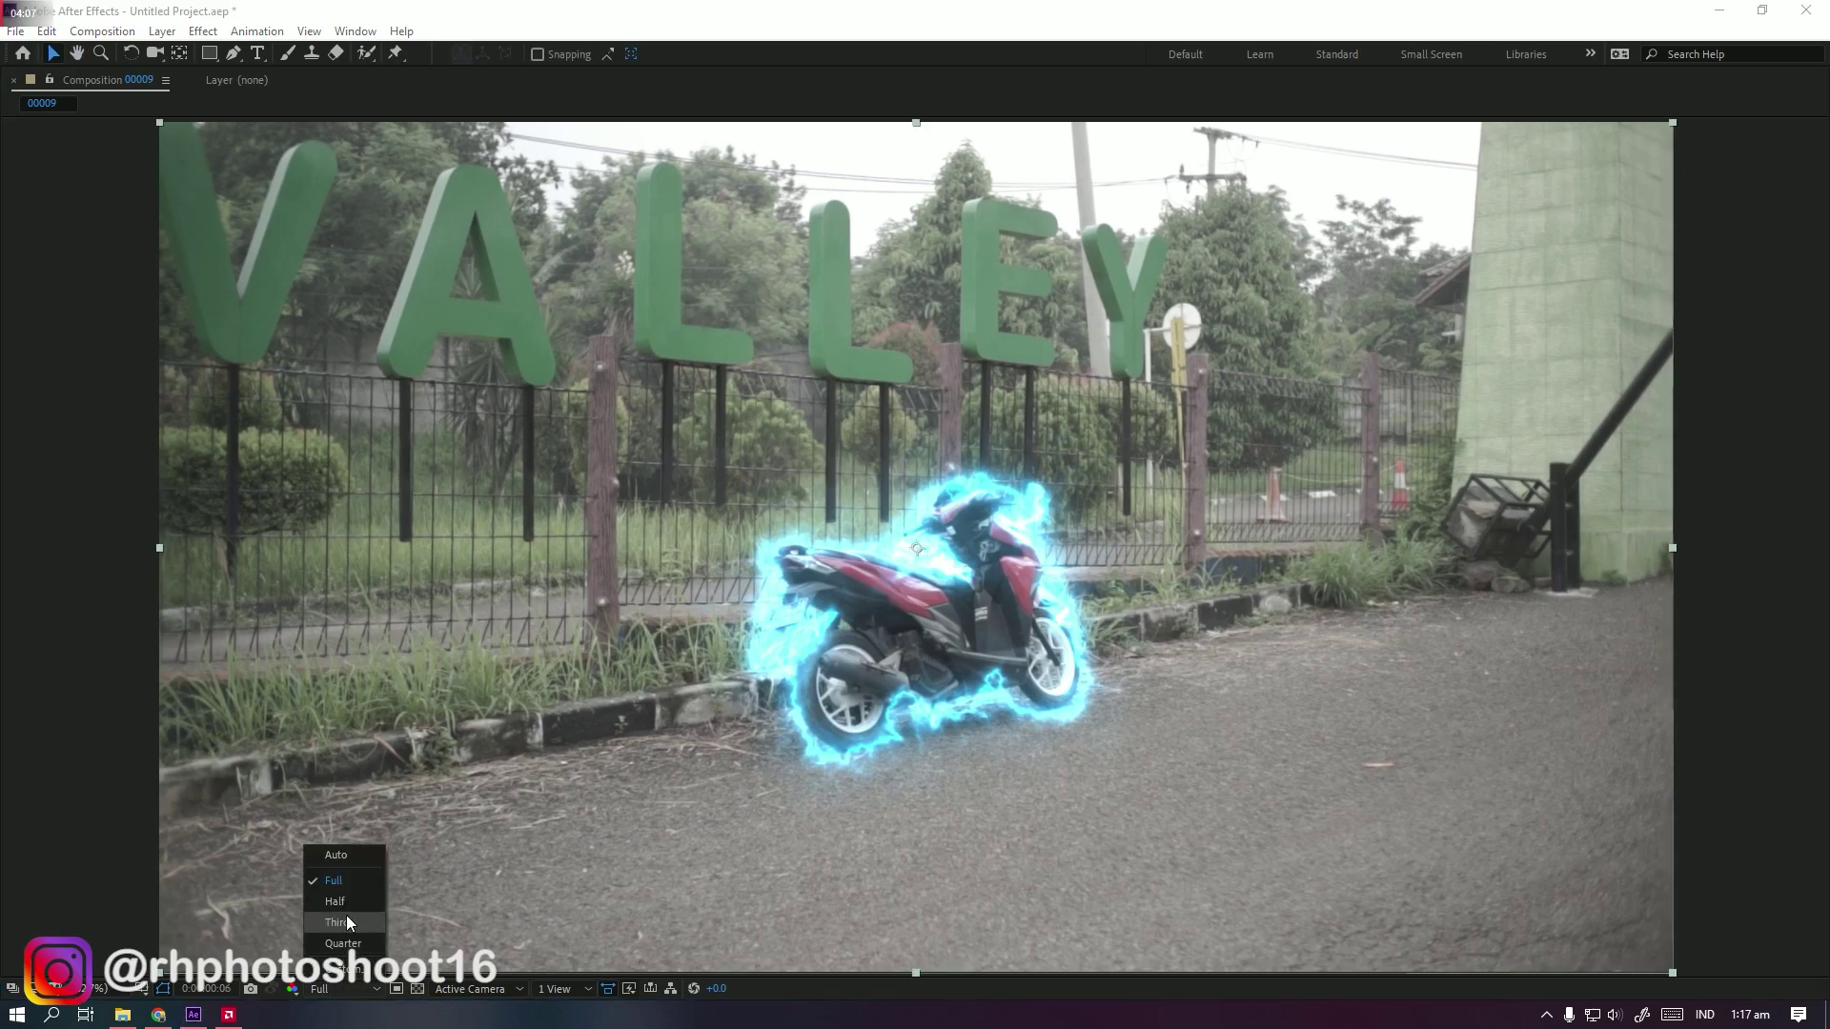
left_click(344, 943)
key("space")
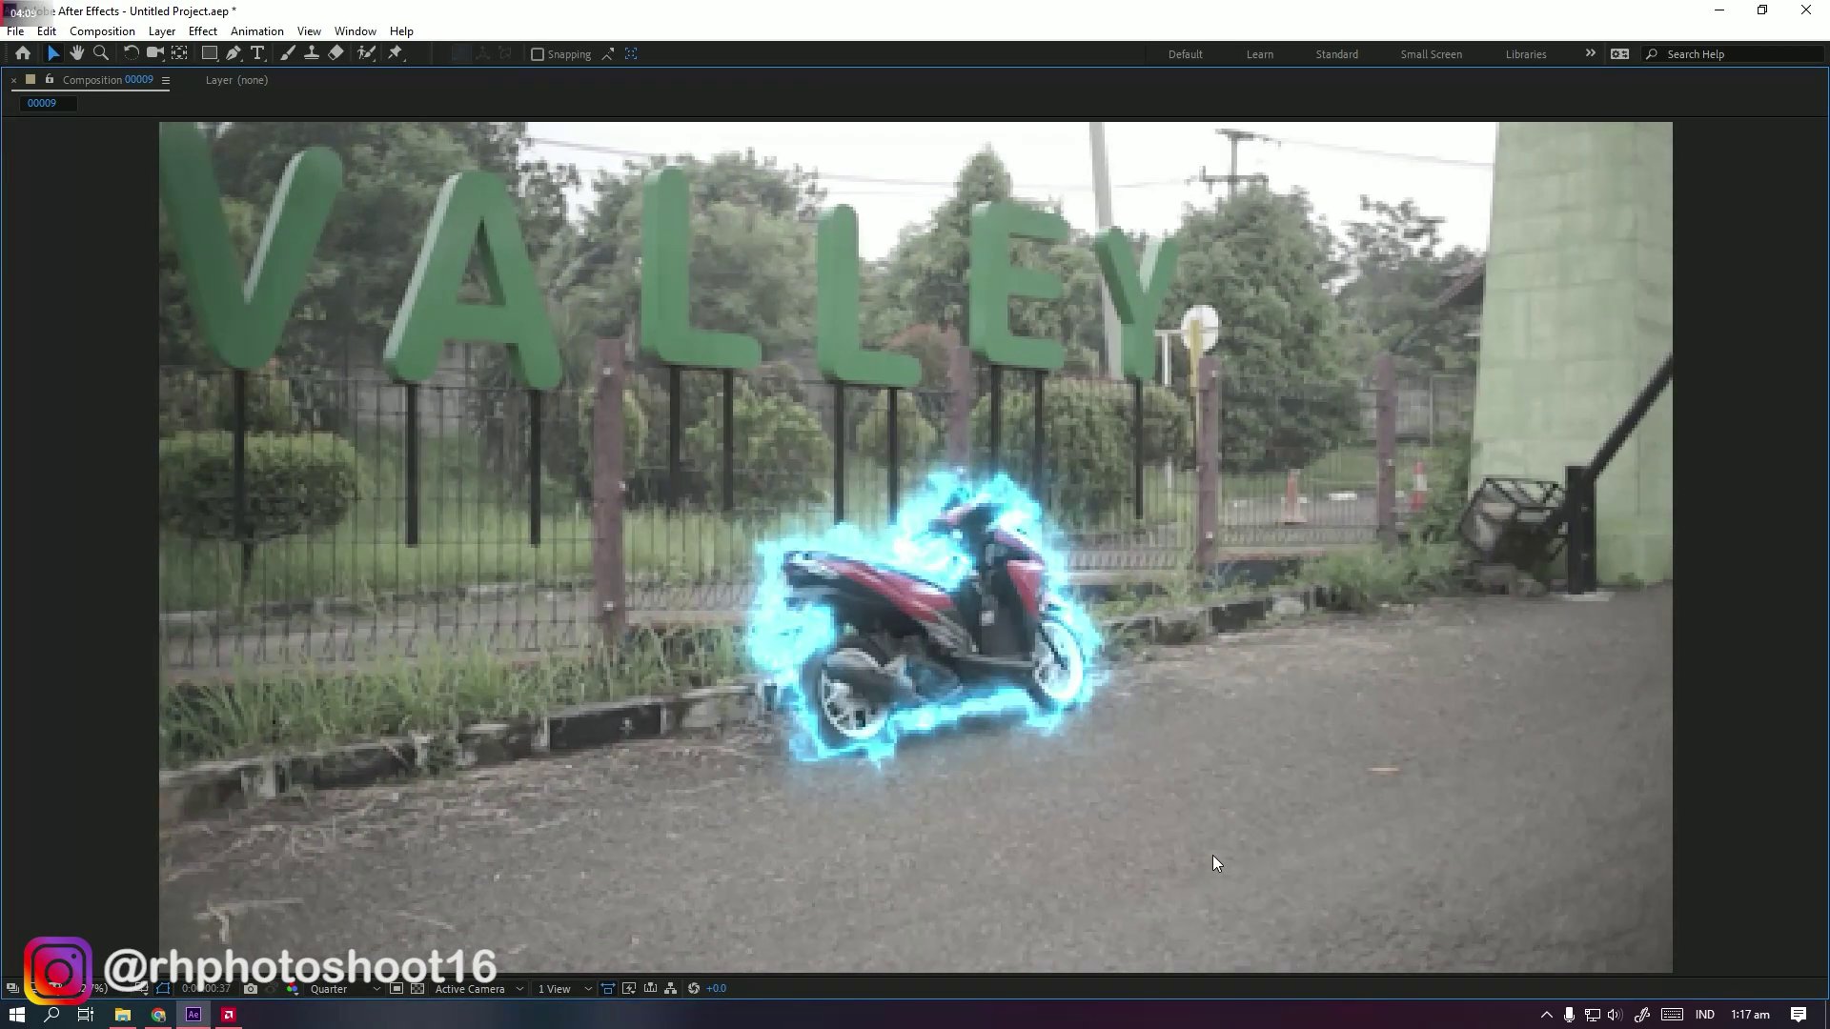
left_click(650, 768)
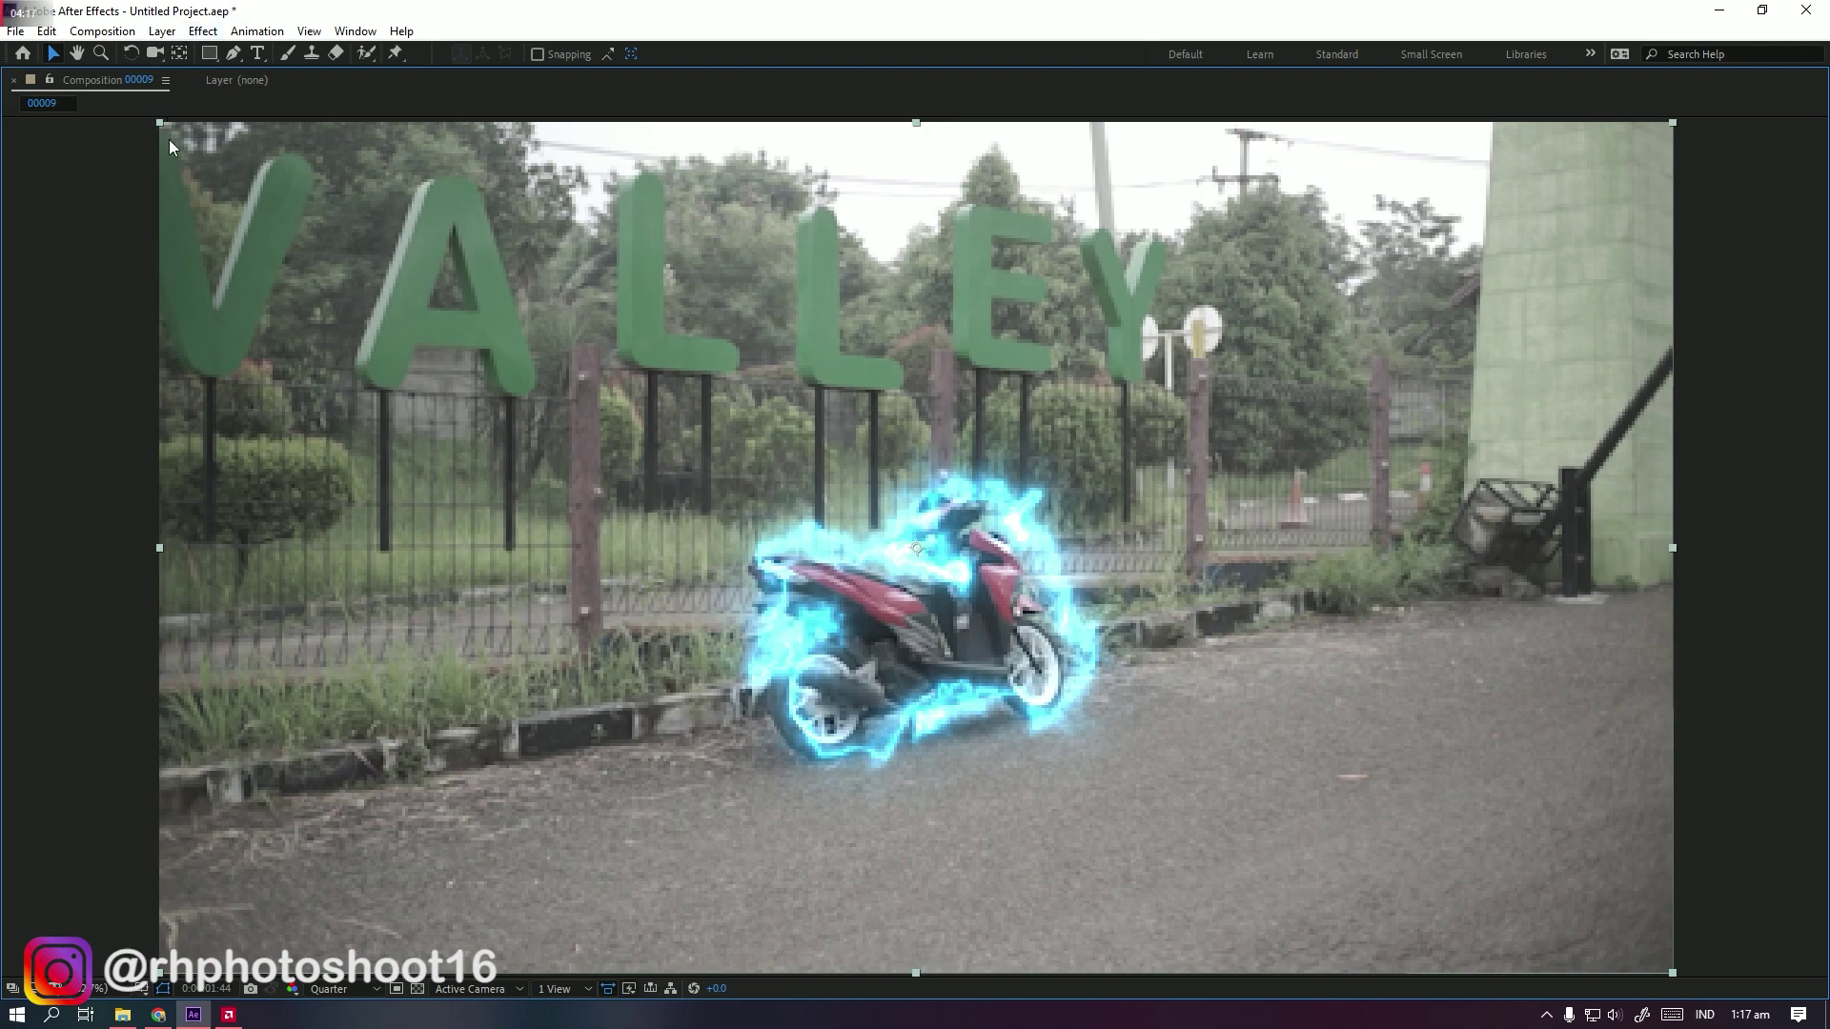
key("grave")
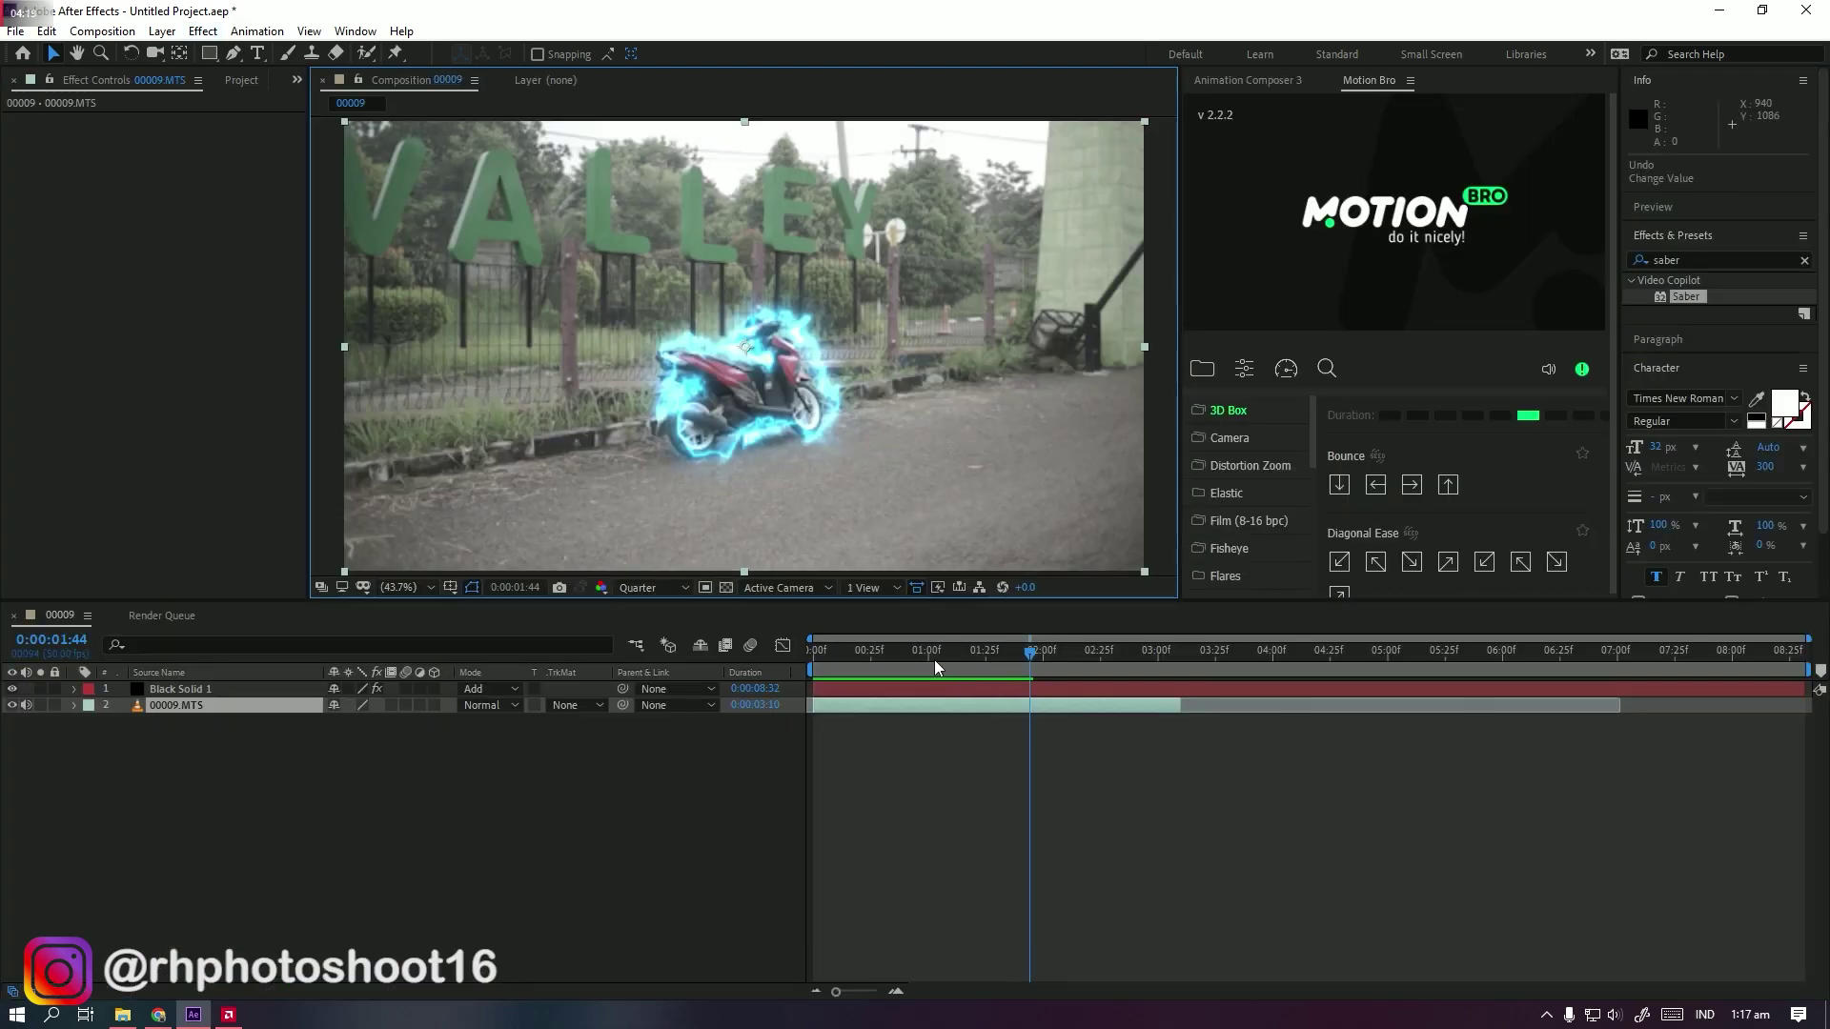
Step: Enable keyframing for Mask 1's Mask Path on the black solid at 0:00:00:00
key("Home")
left_click(935, 688)
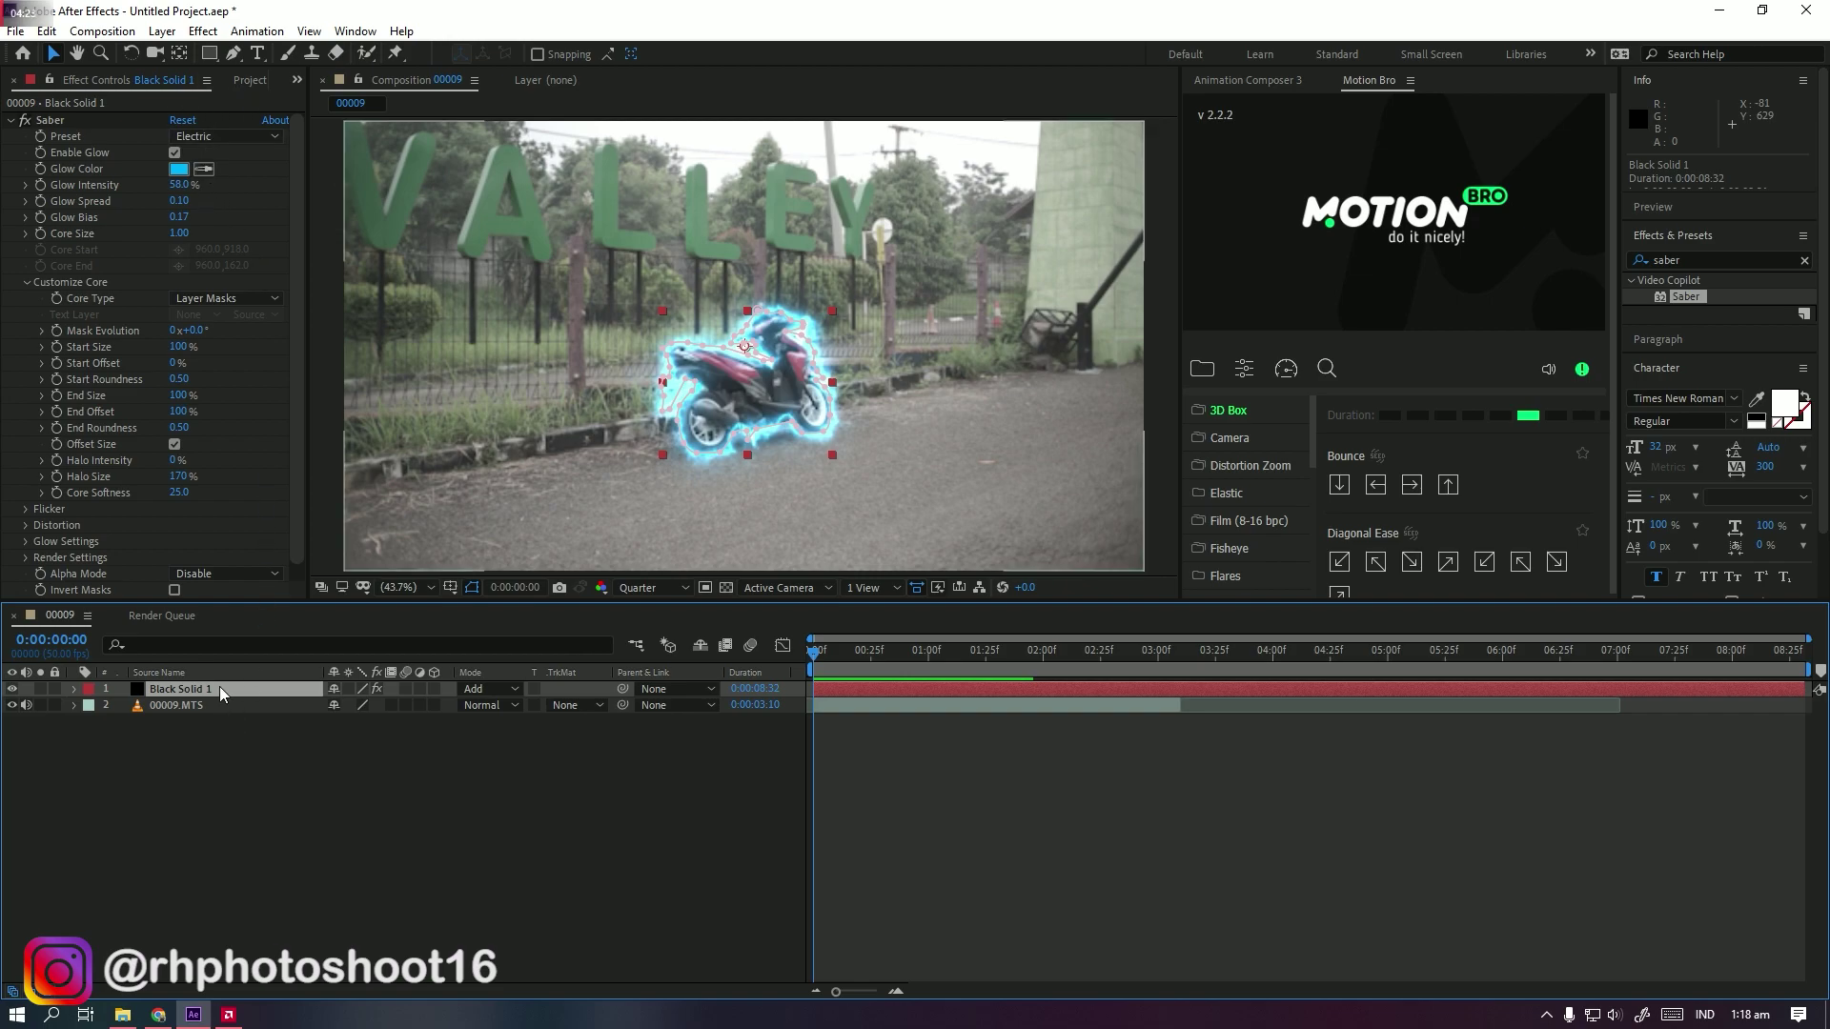
left_click(74, 688)
left_click(91, 705)
left_click(122, 721)
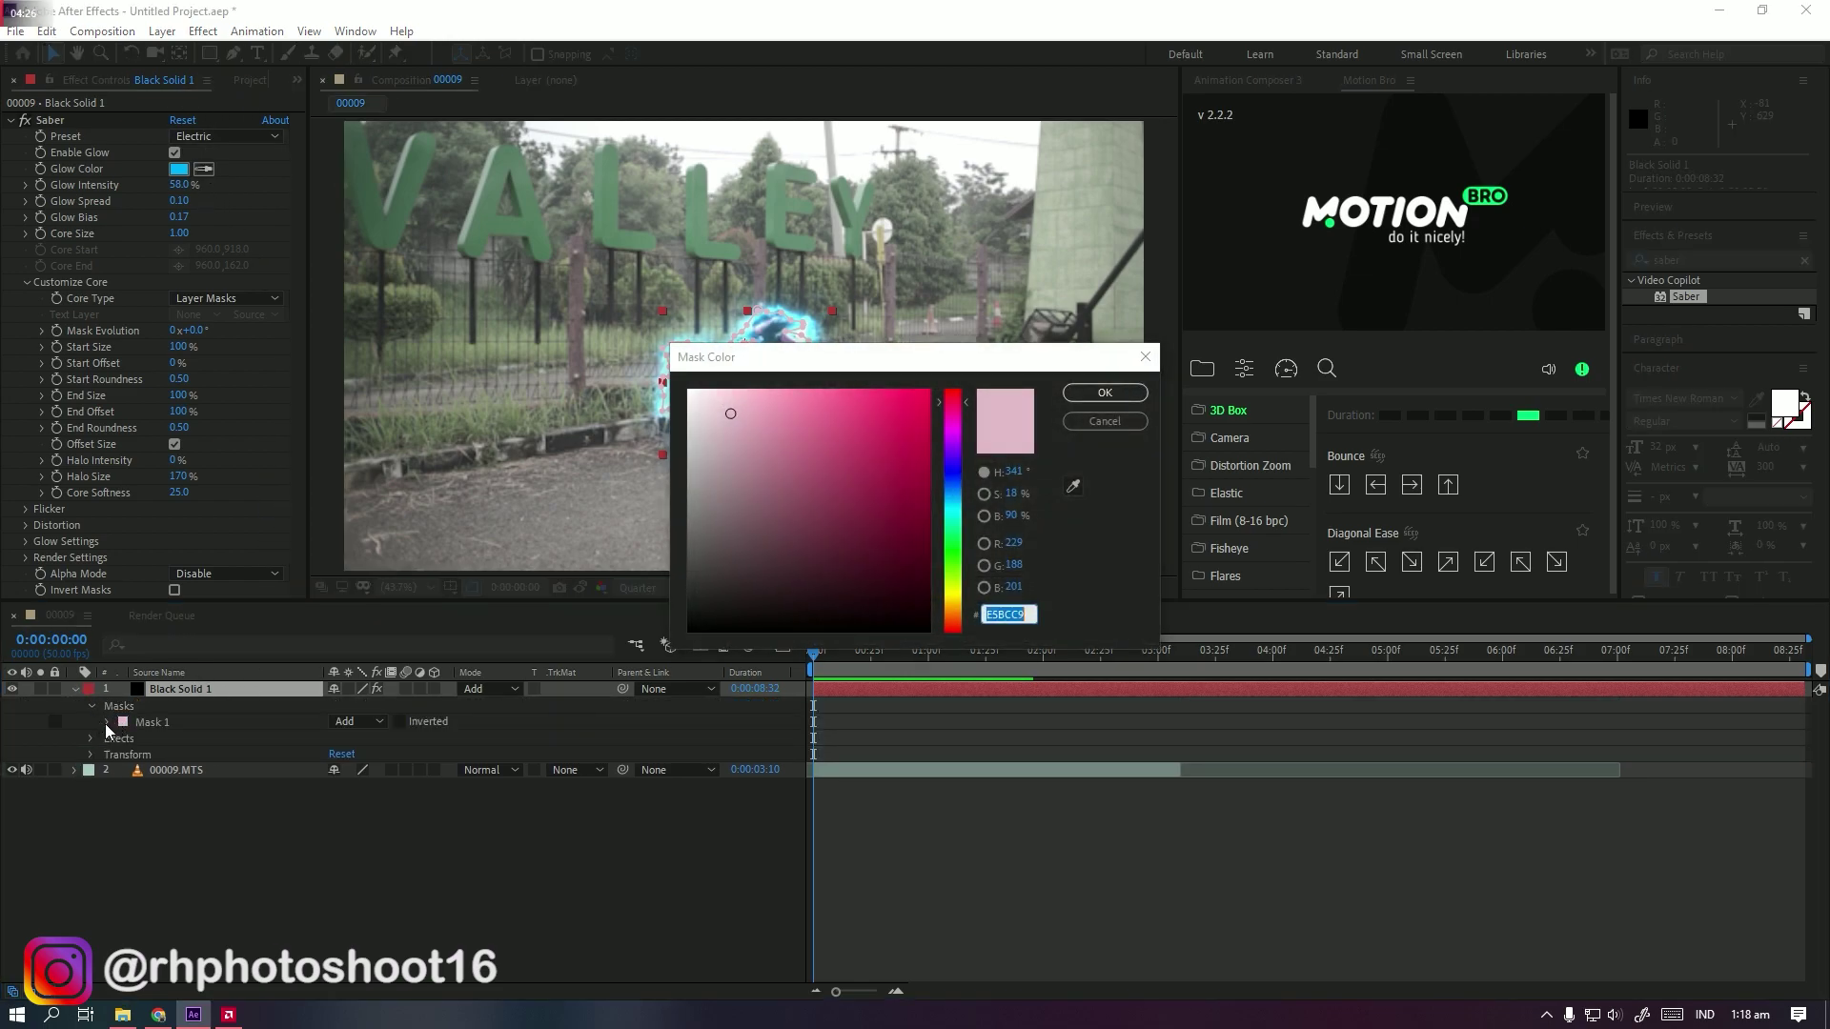
left_click(1144, 356)
left_click(107, 722)
left_click(257, 742)
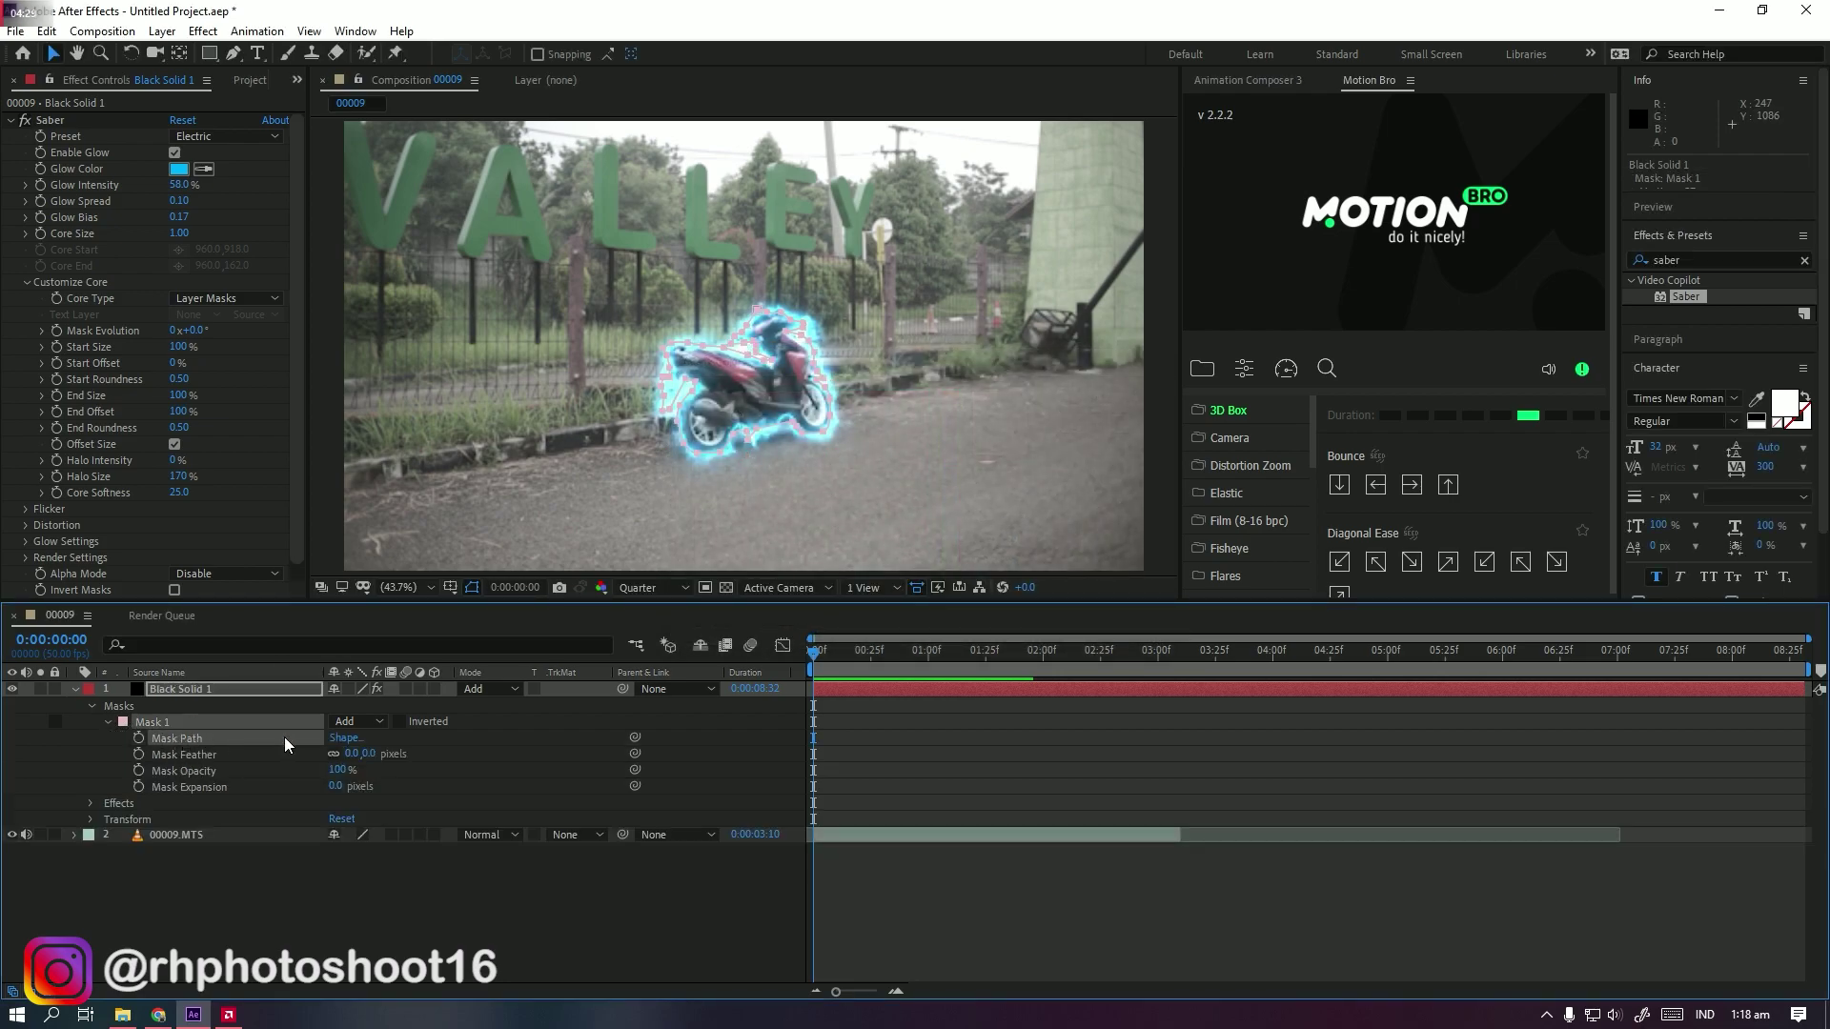
left_click(139, 738)
Step: At 0:00:02:42, move the whole mask by about -49, 9 pixels so it surrounds the motorcycle again
left_click_drag(814, 651, 1139, 664)
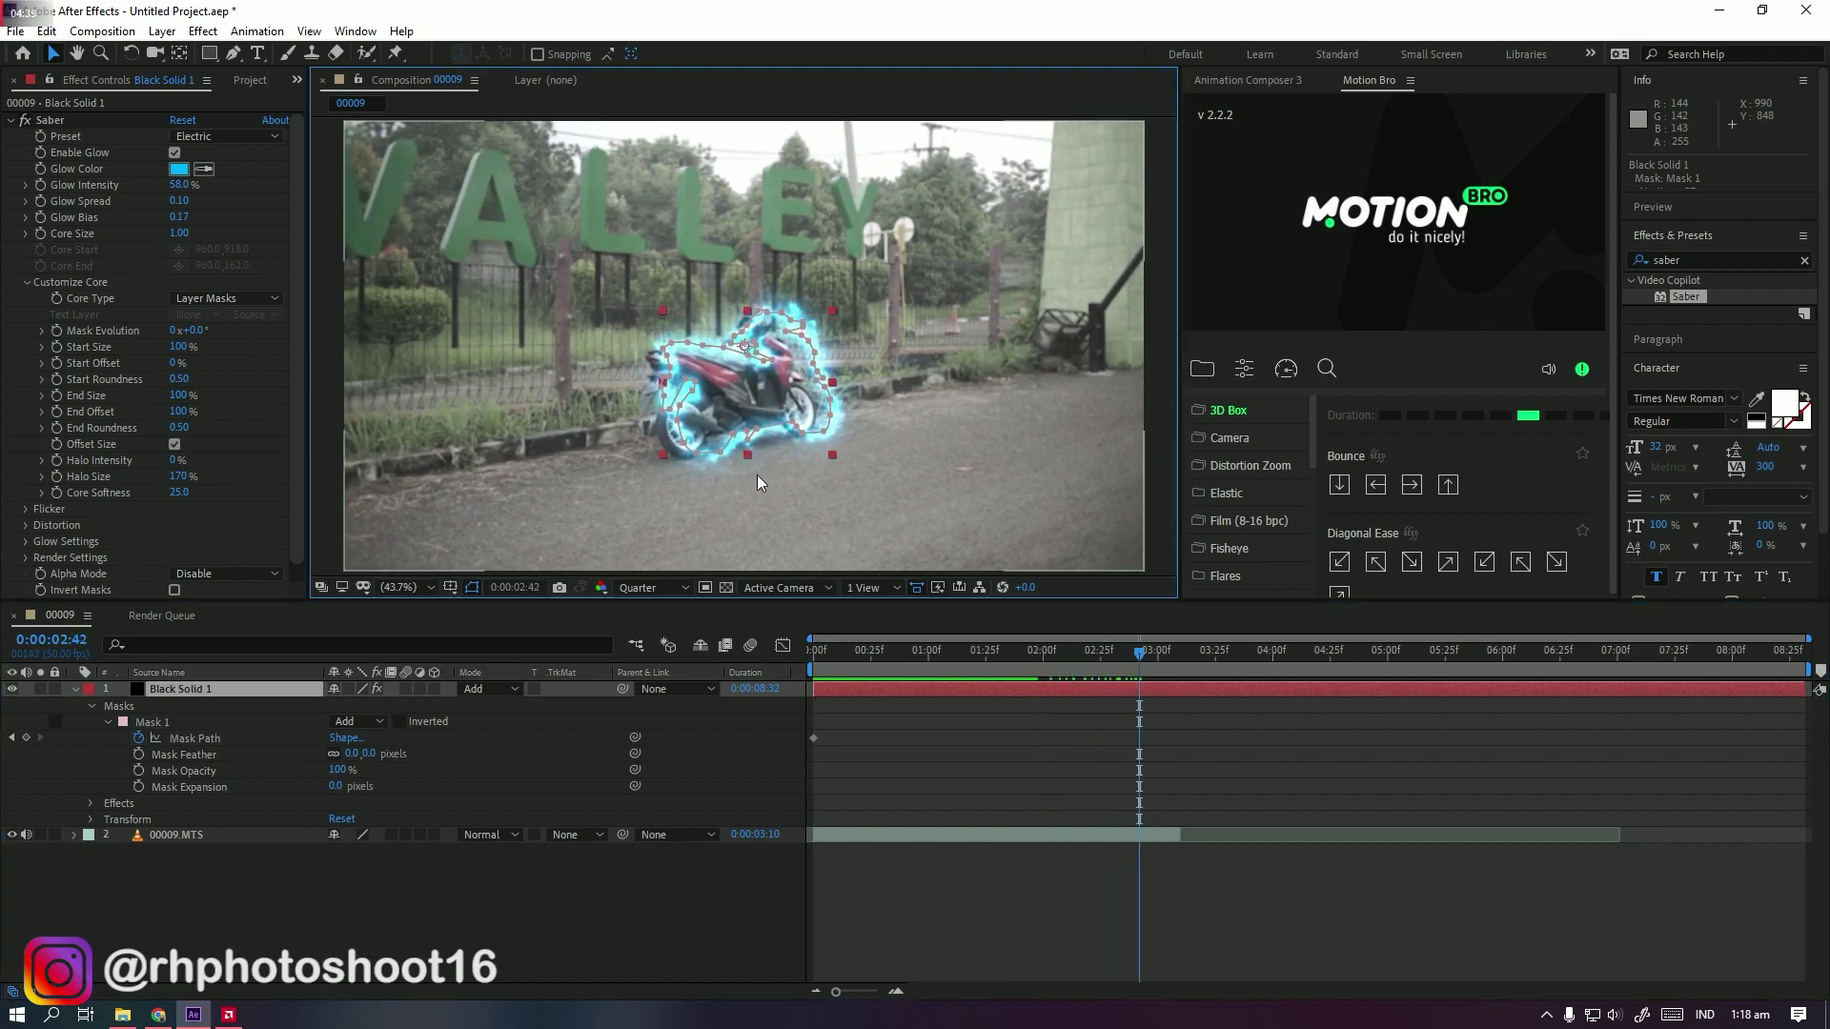
scroll(757, 475, "up", 3)
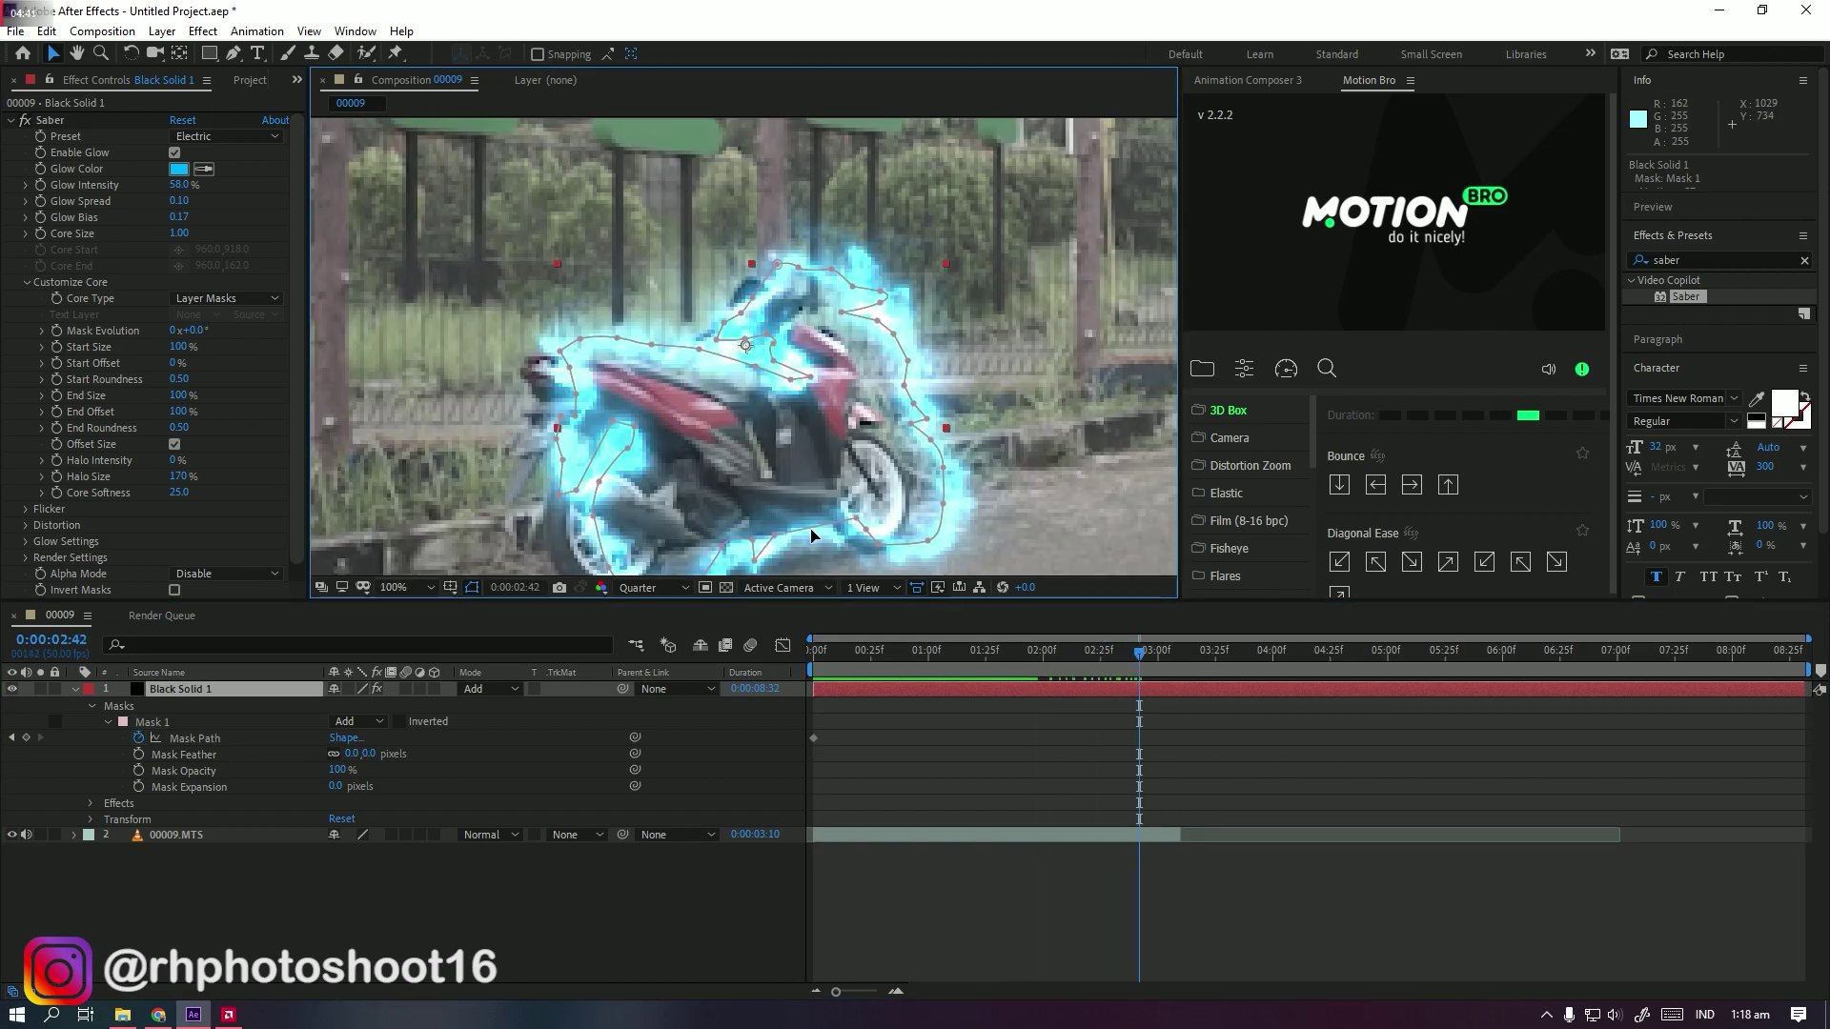
left_click(1039, 517)
scroll(1025, 522, "down", 3)
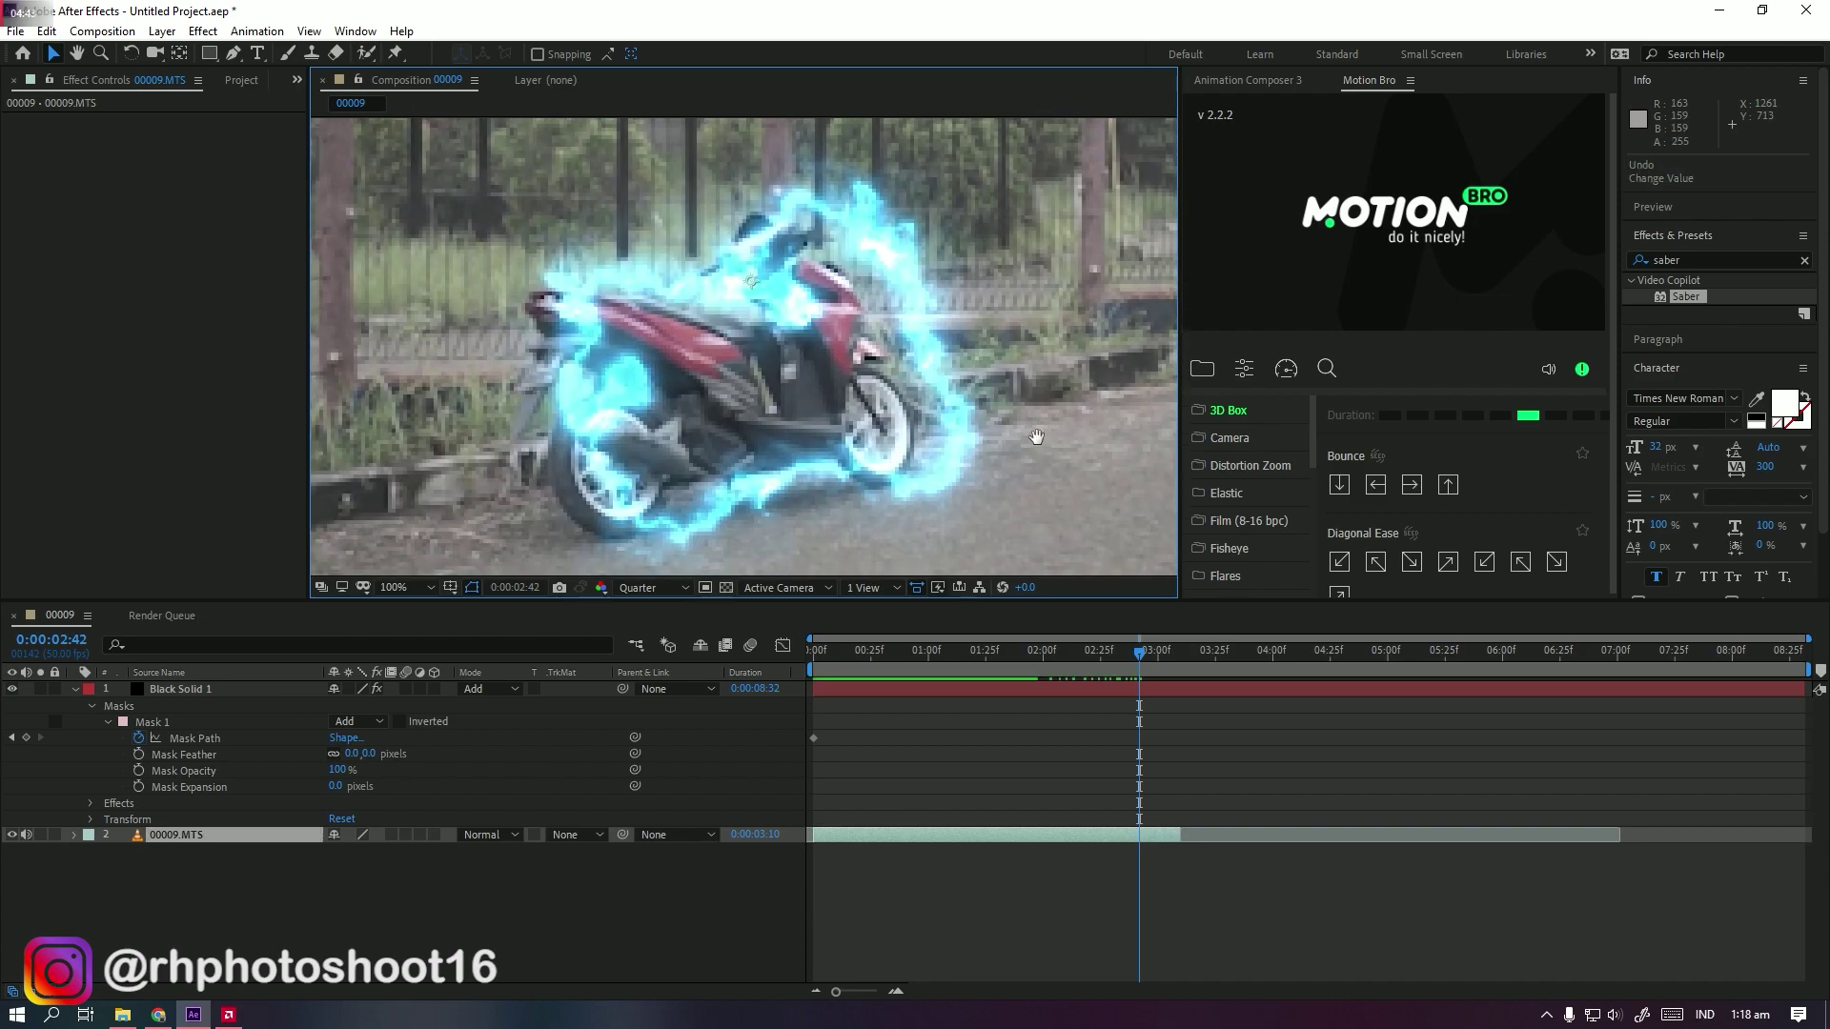
left_click(997, 688)
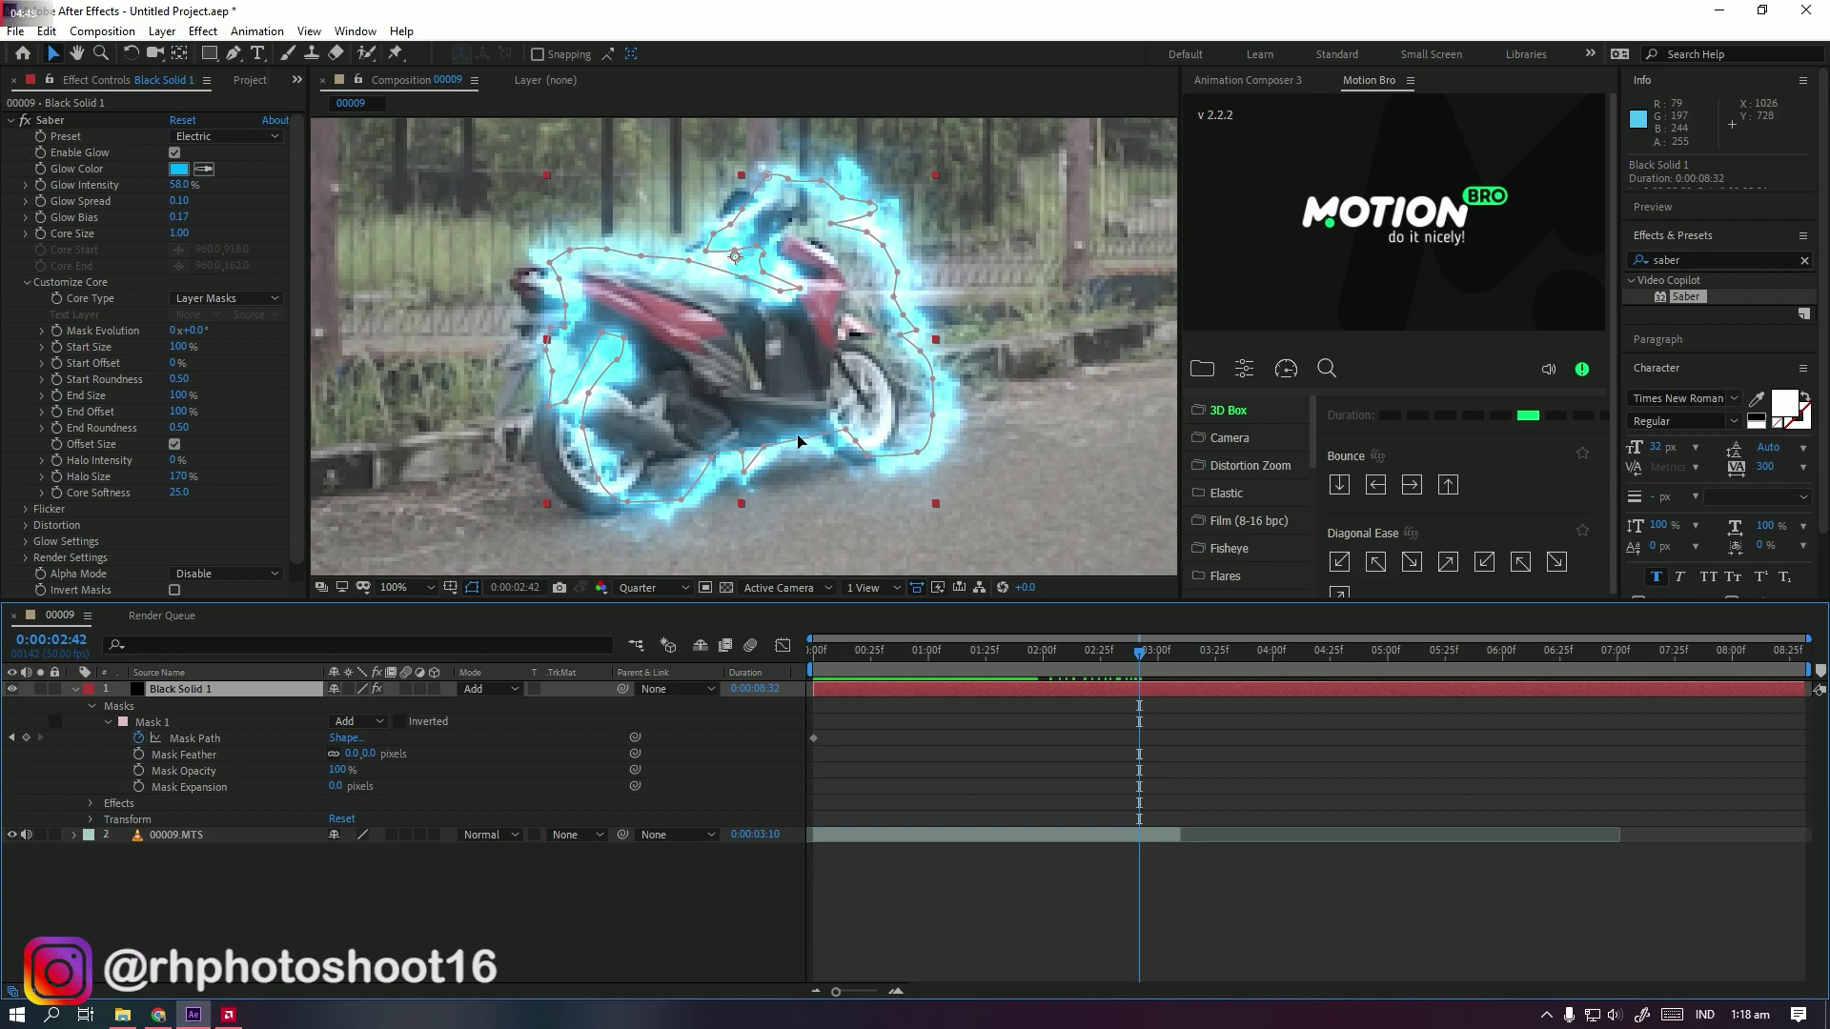
double_click(798, 440)
left_click_drag(787, 386, 741, 397)
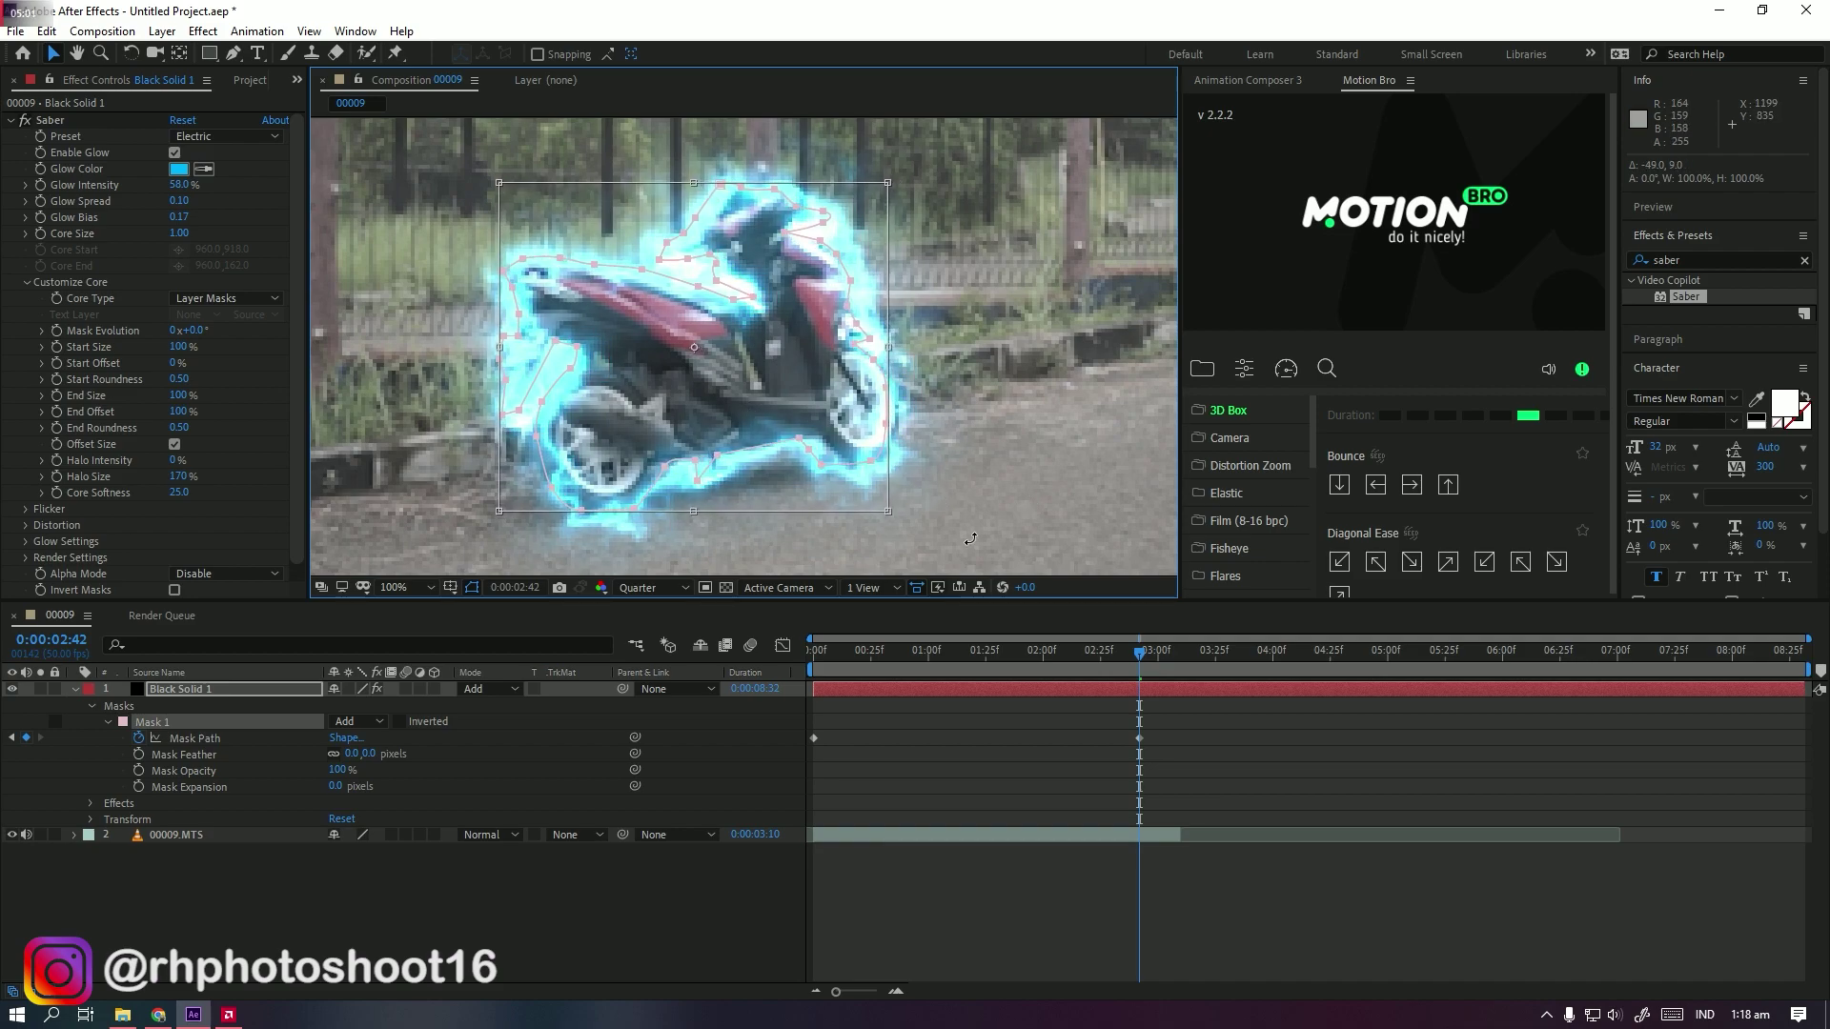
Step: Refine the mask path's points around the motorcycle's front wheel and rear end at 0:00:02:42
left_click(866, 483)
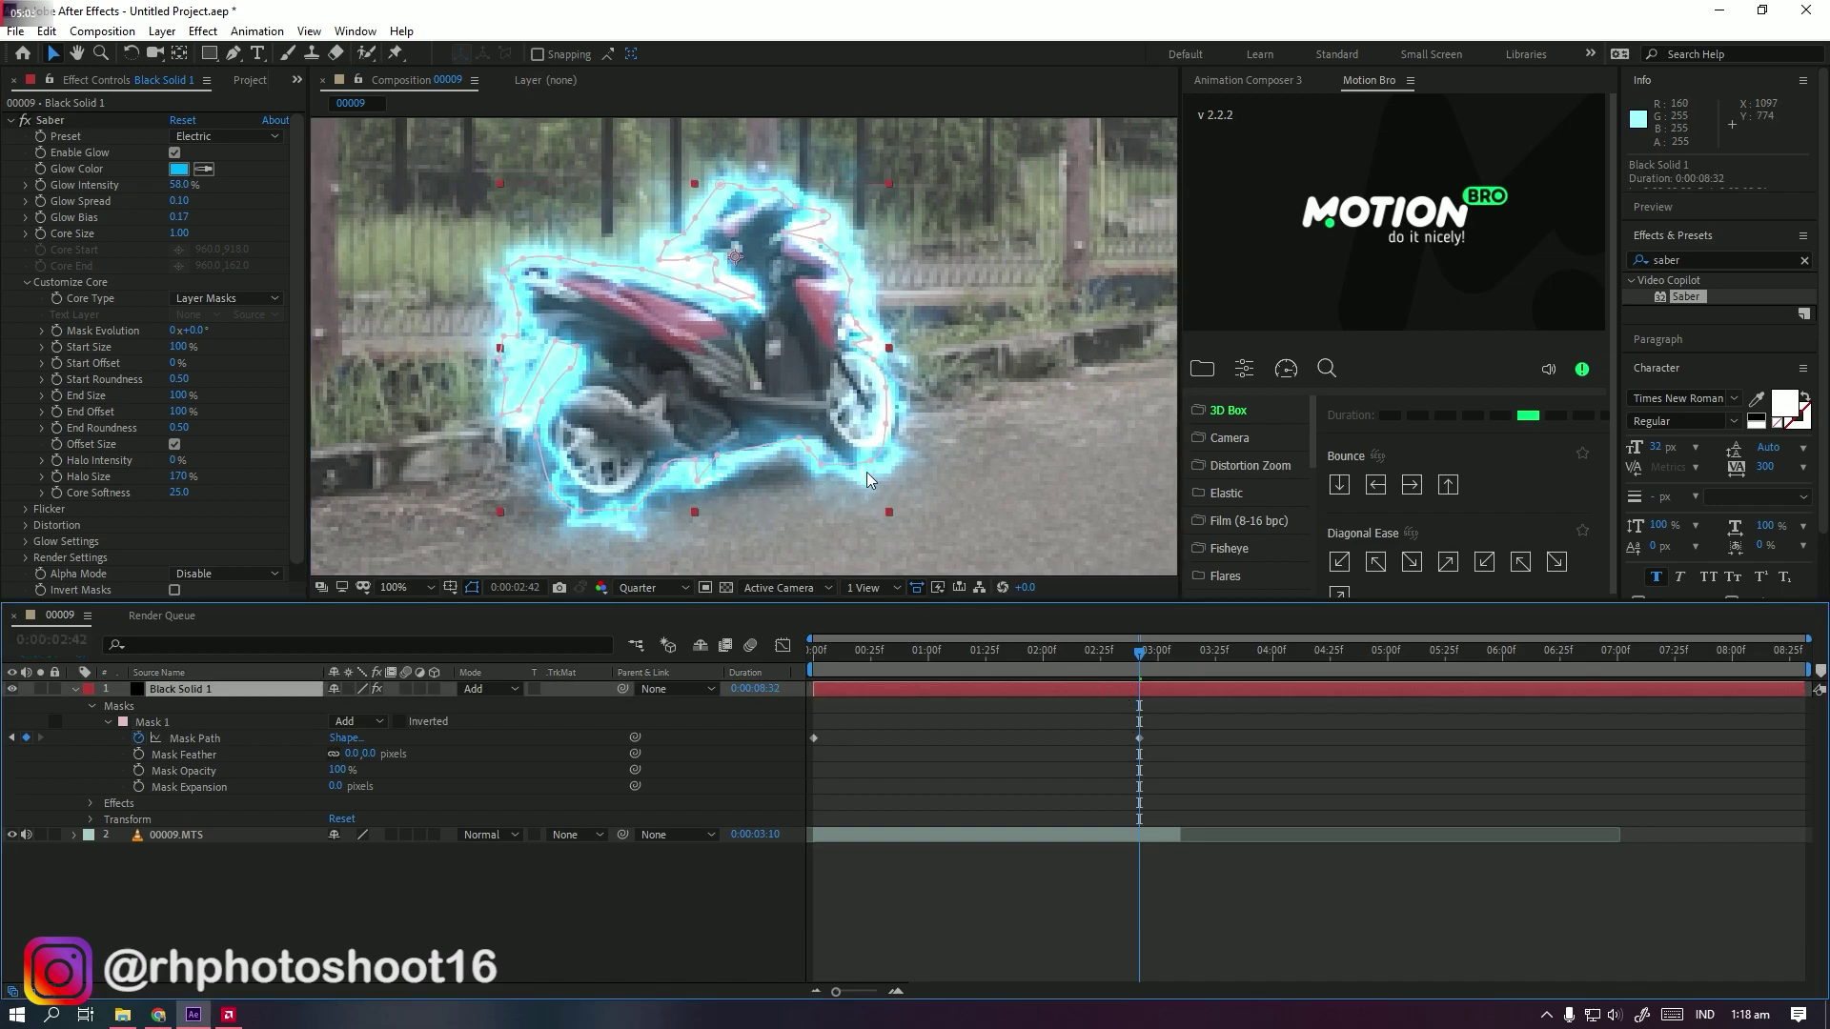
left_click(872, 467)
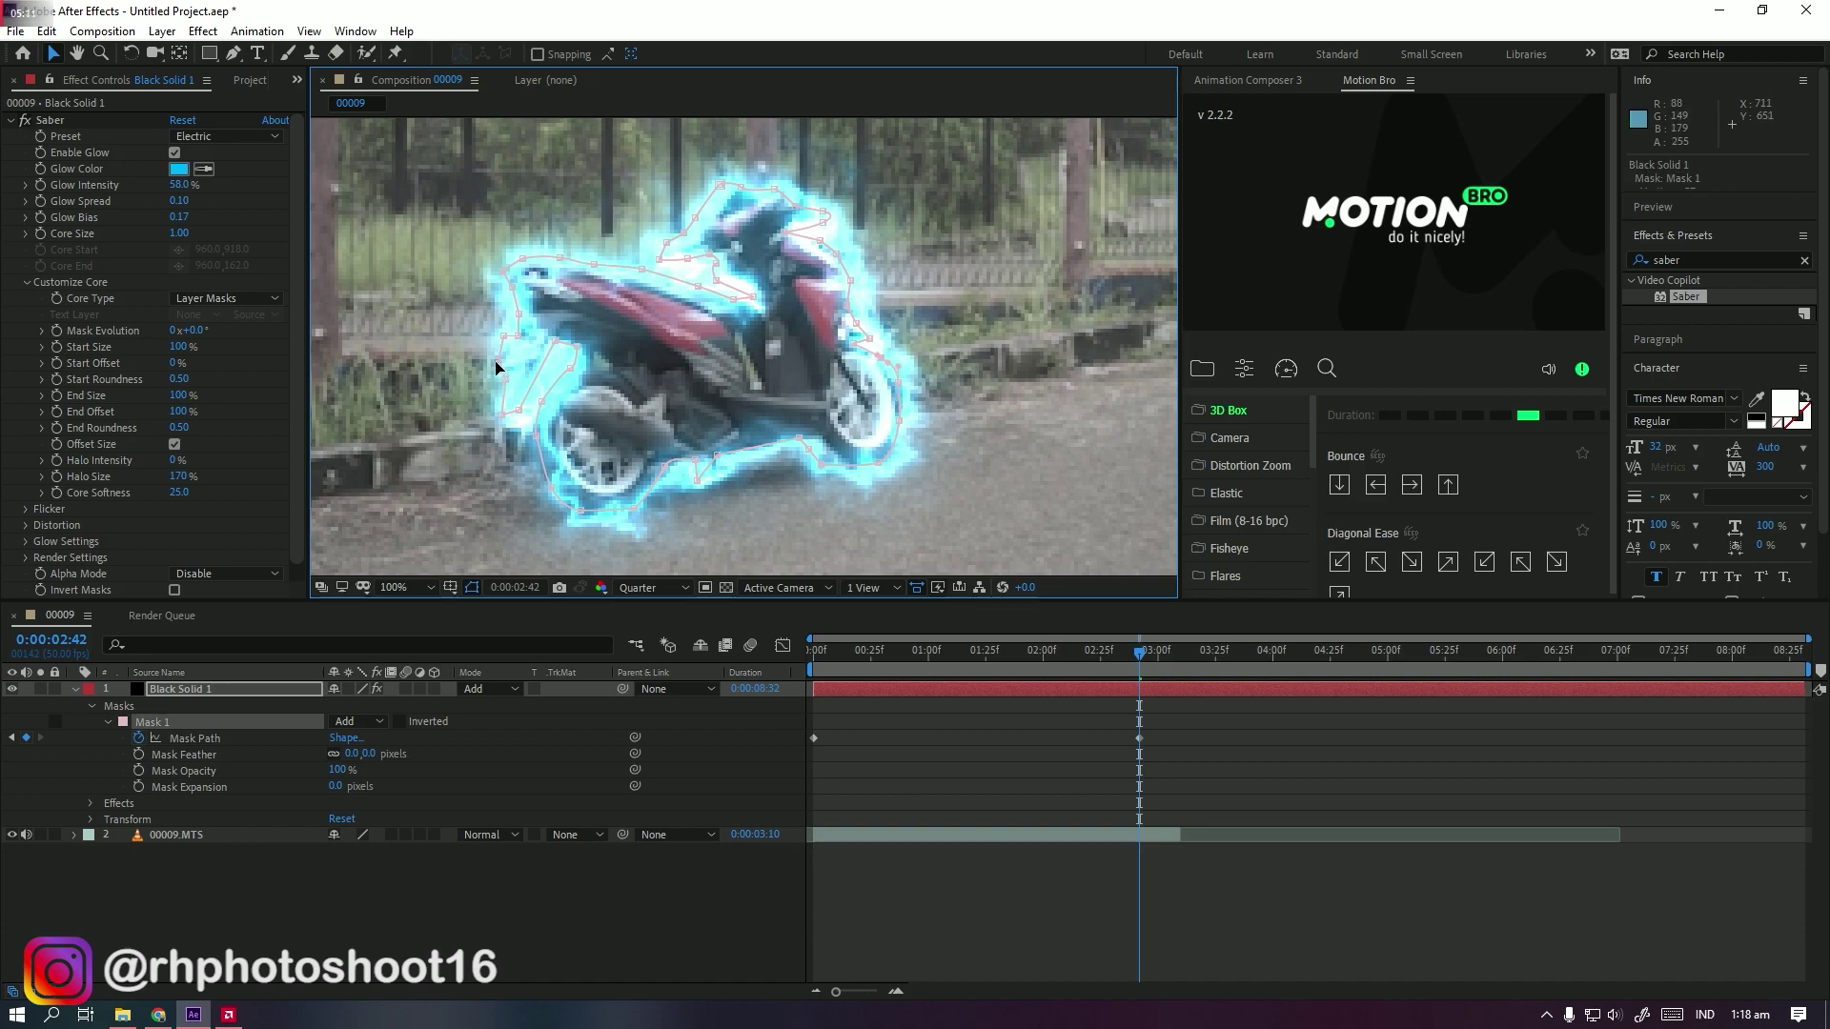
left_click(529, 435)
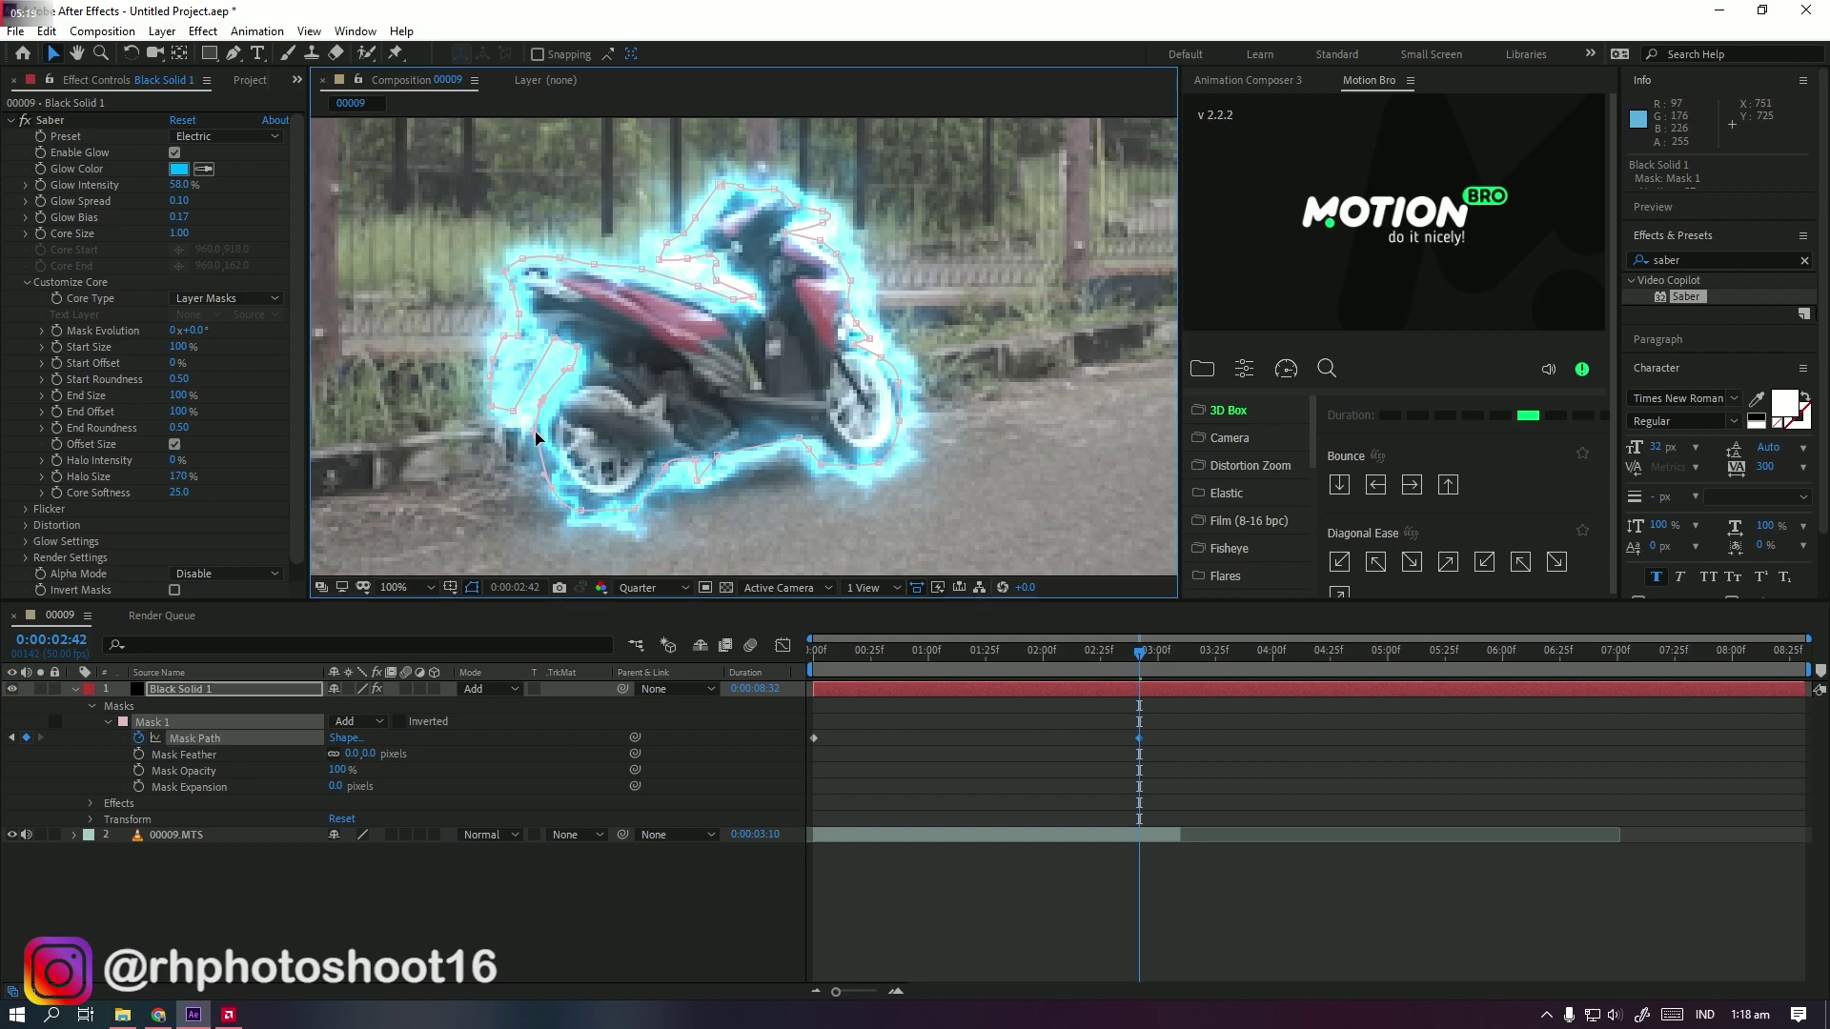
Step: Fit the composition in the viewer and play it full-screen from the start to check the animated outline's tracking
left_click_drag(1113, 658, 791, 736)
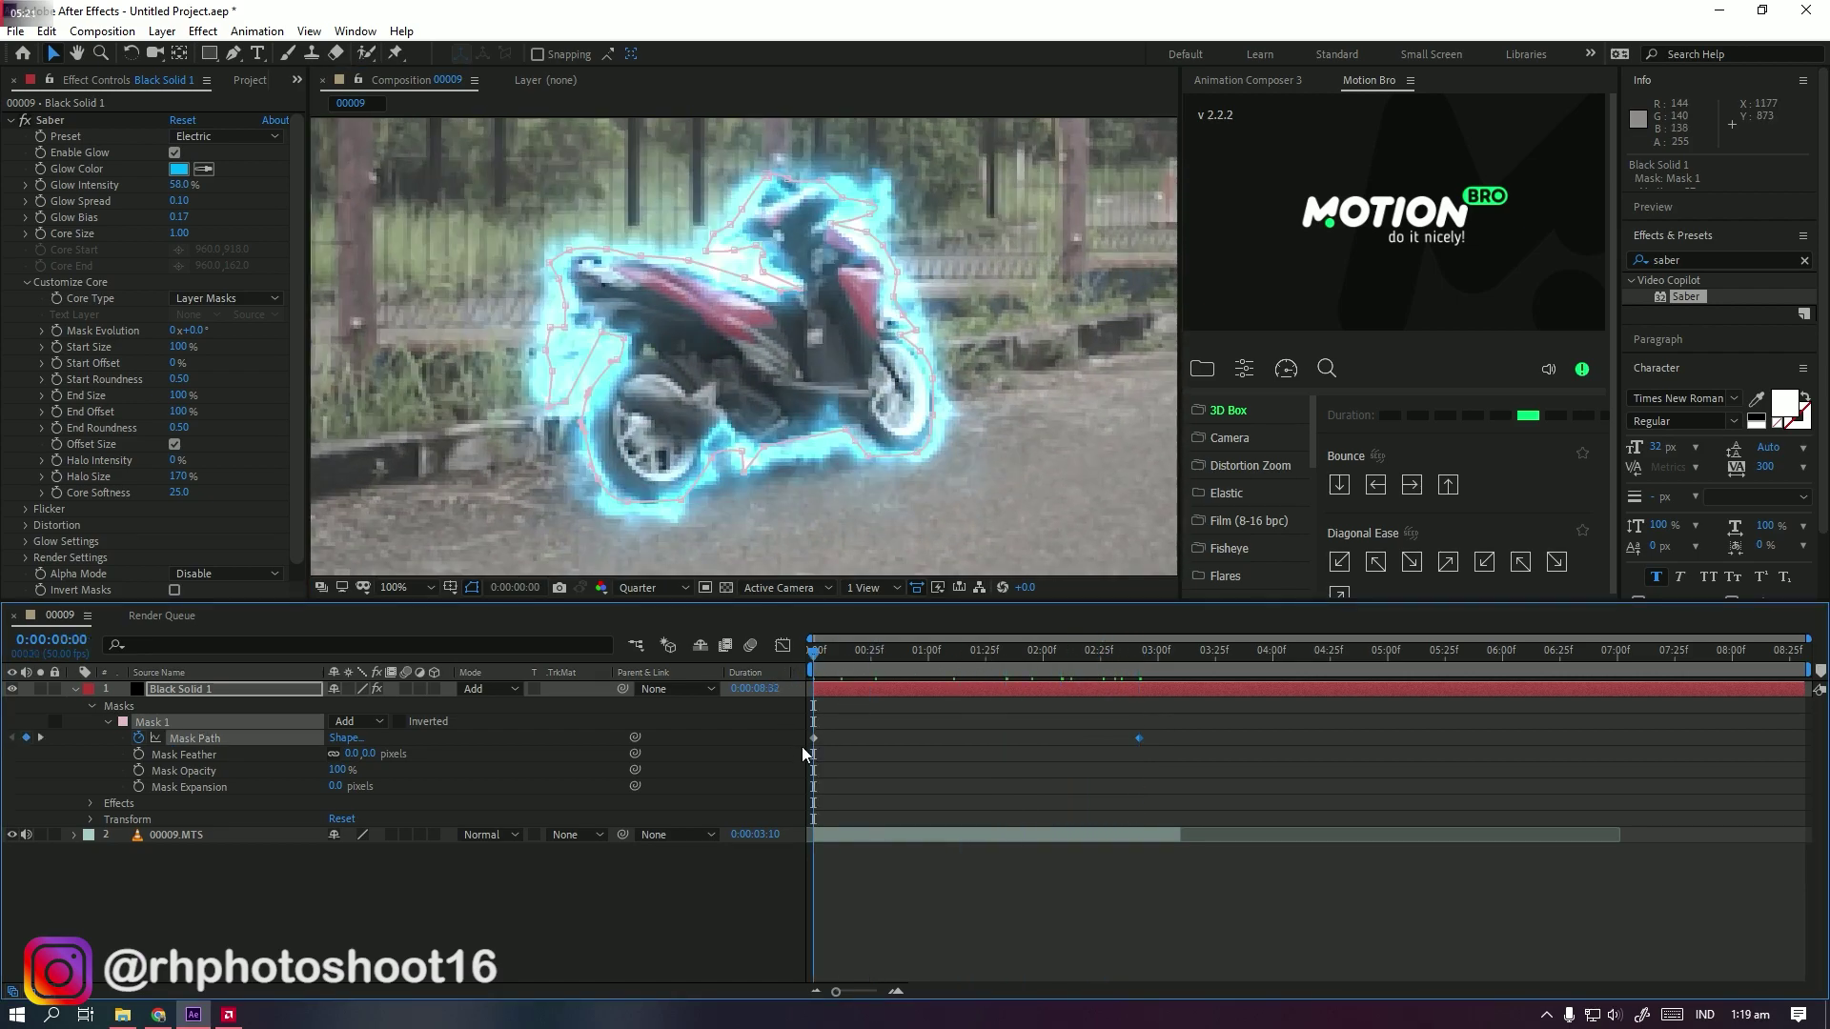
left_click(409, 583)
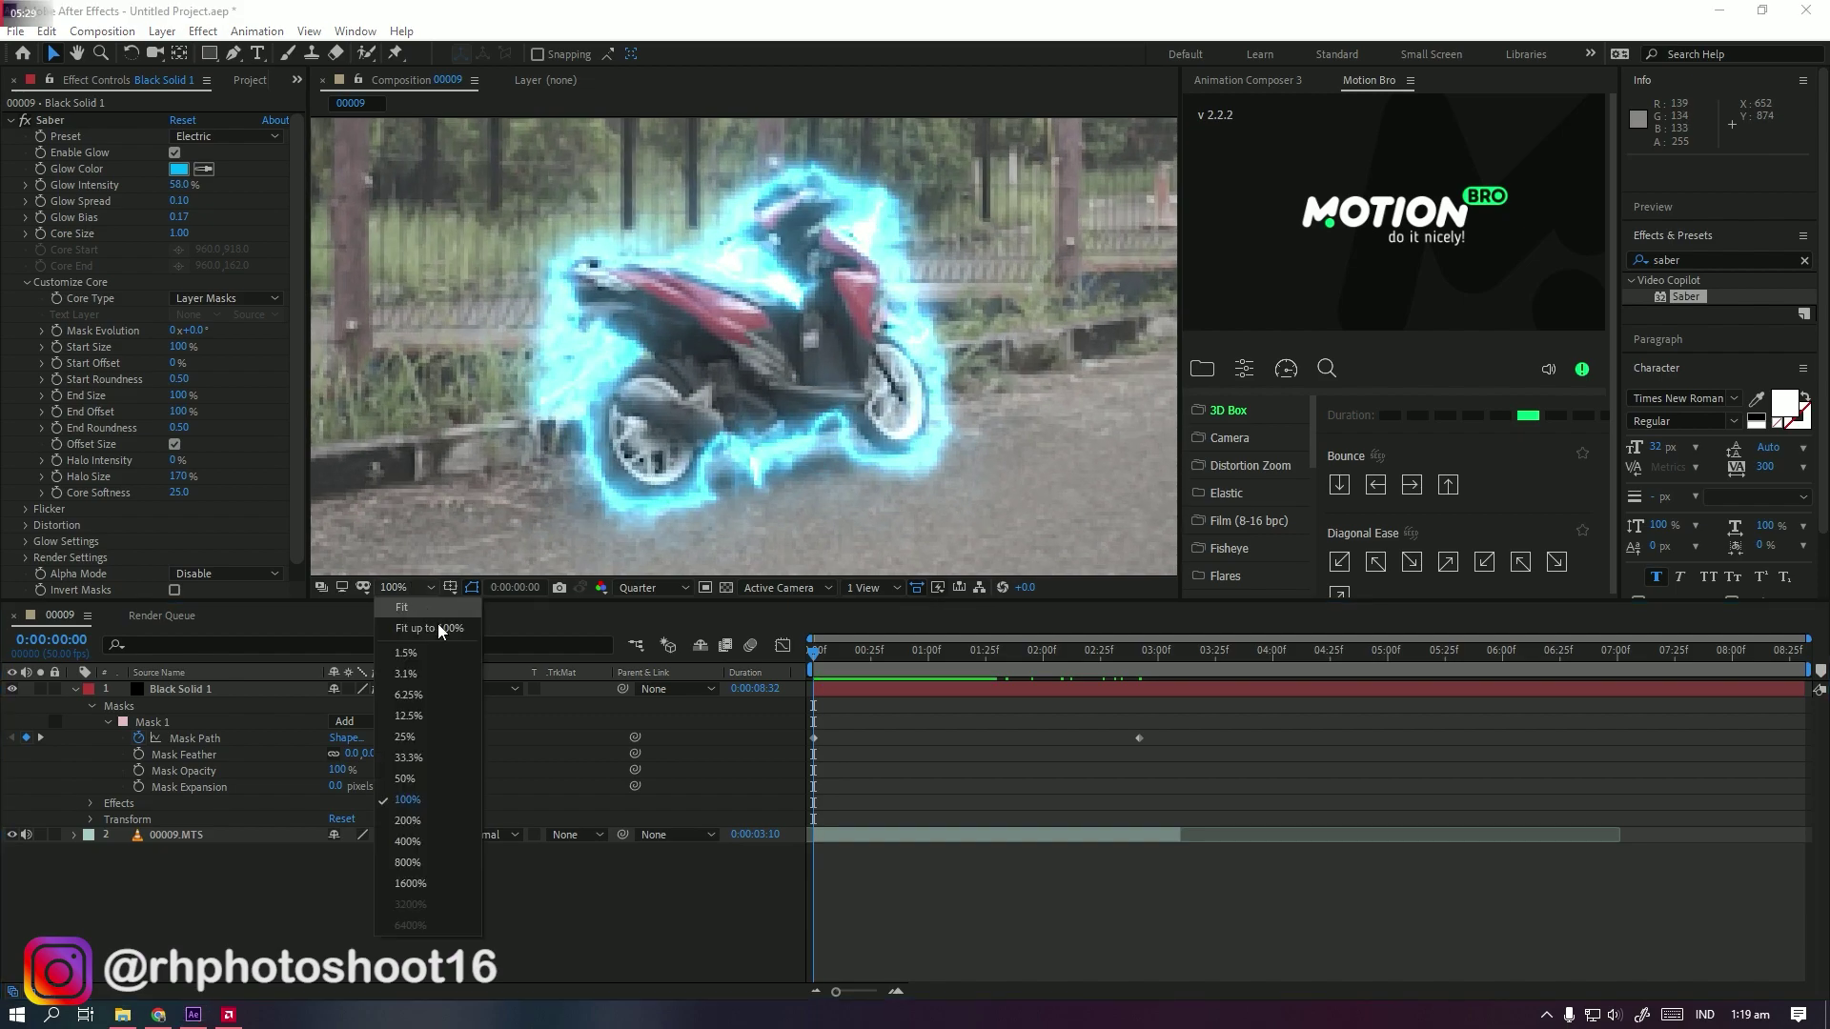
left_click(435, 623)
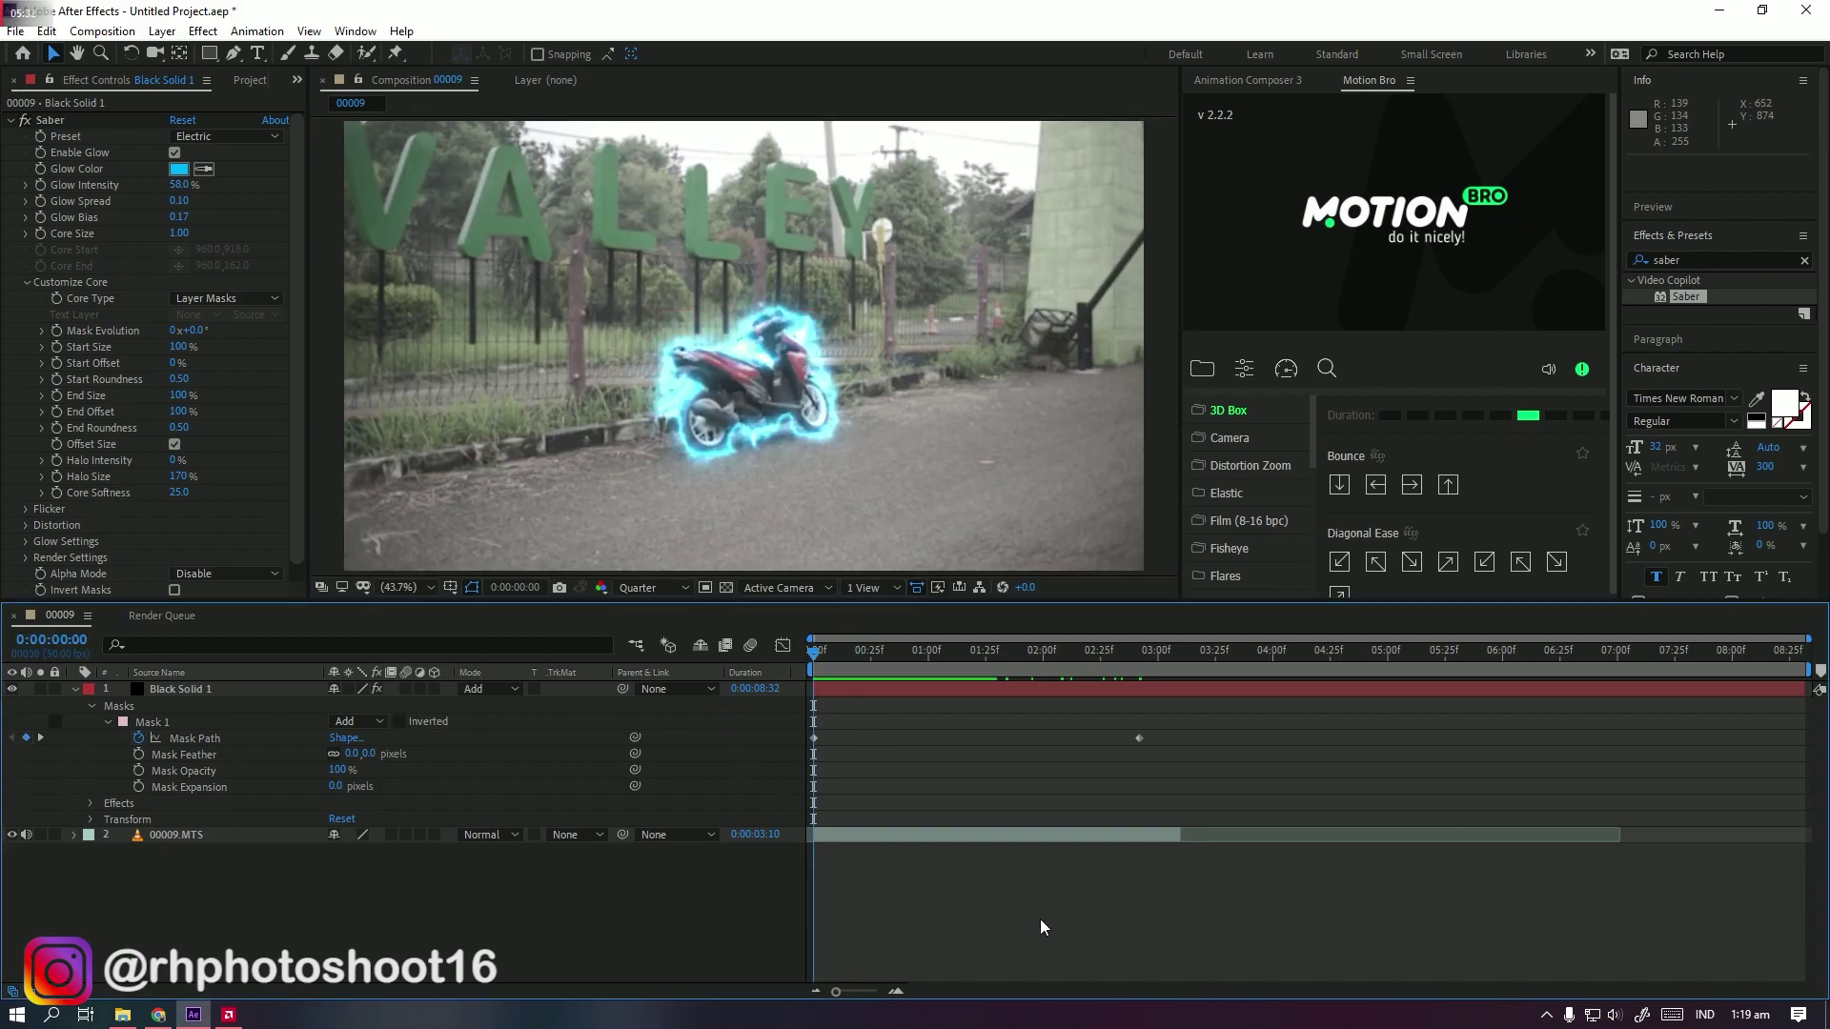
left_click(671, 506)
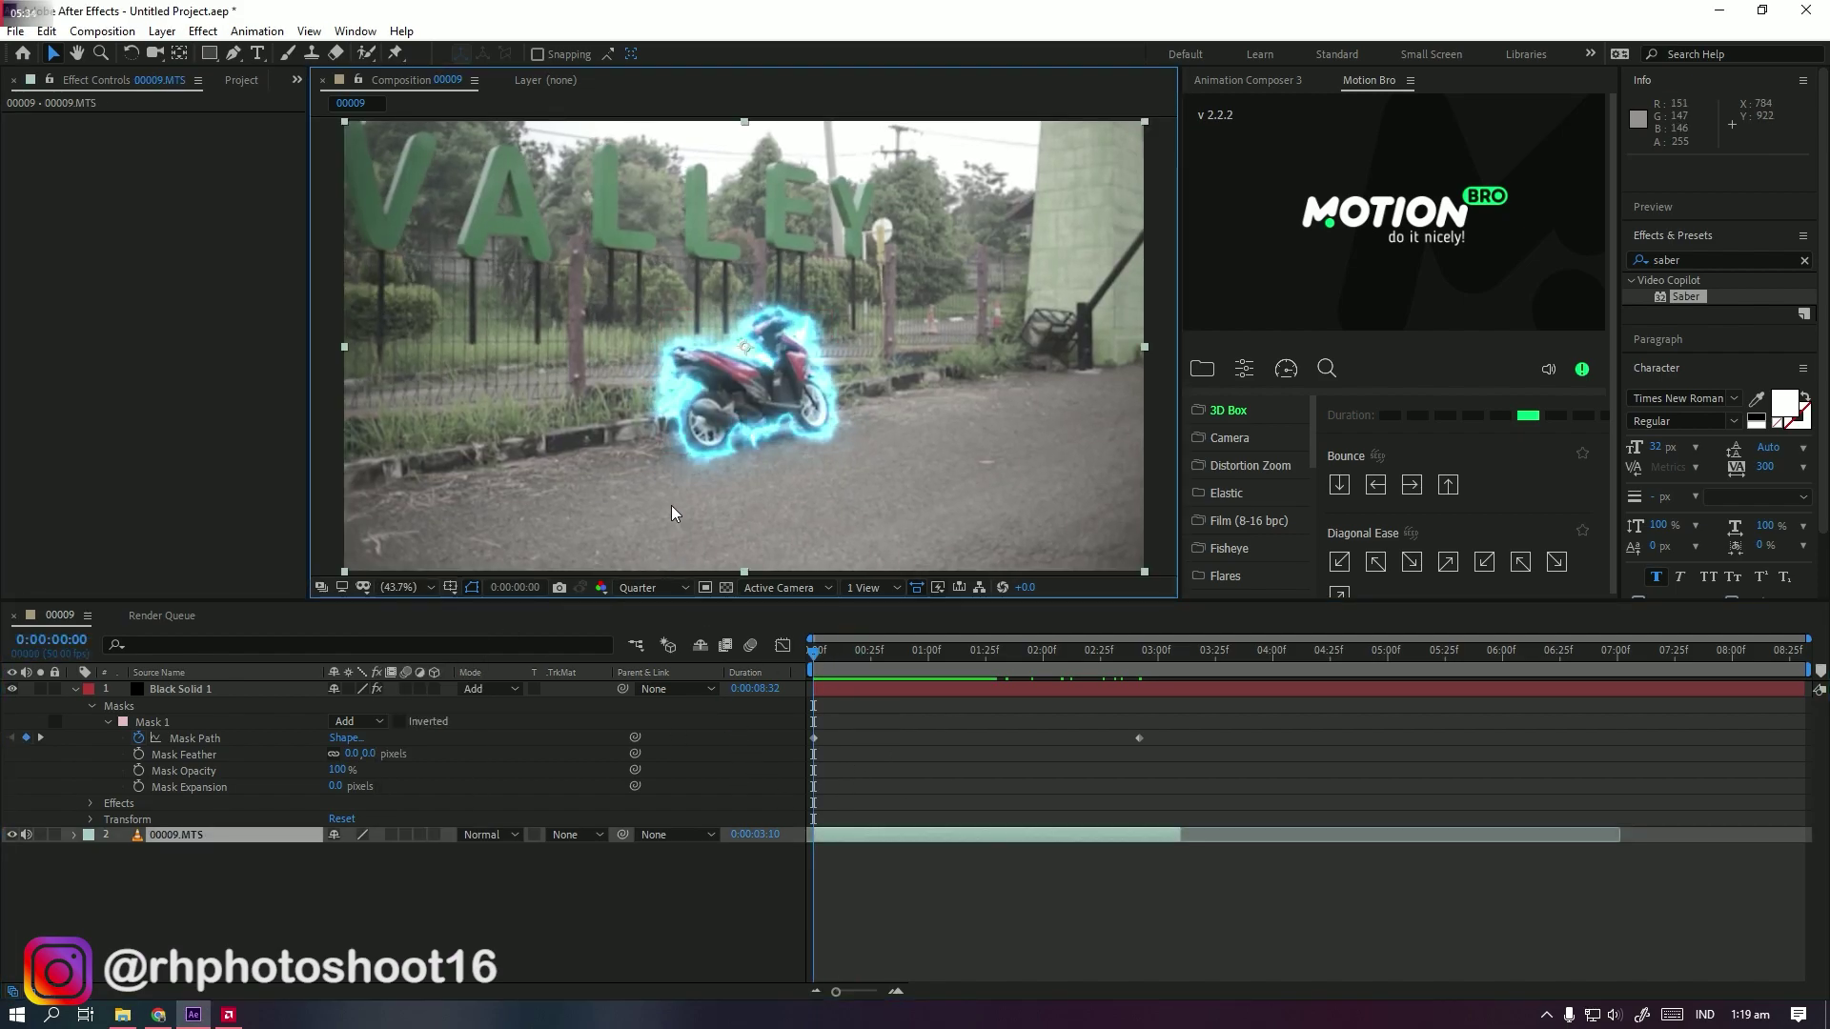
key("grave")
key("space")
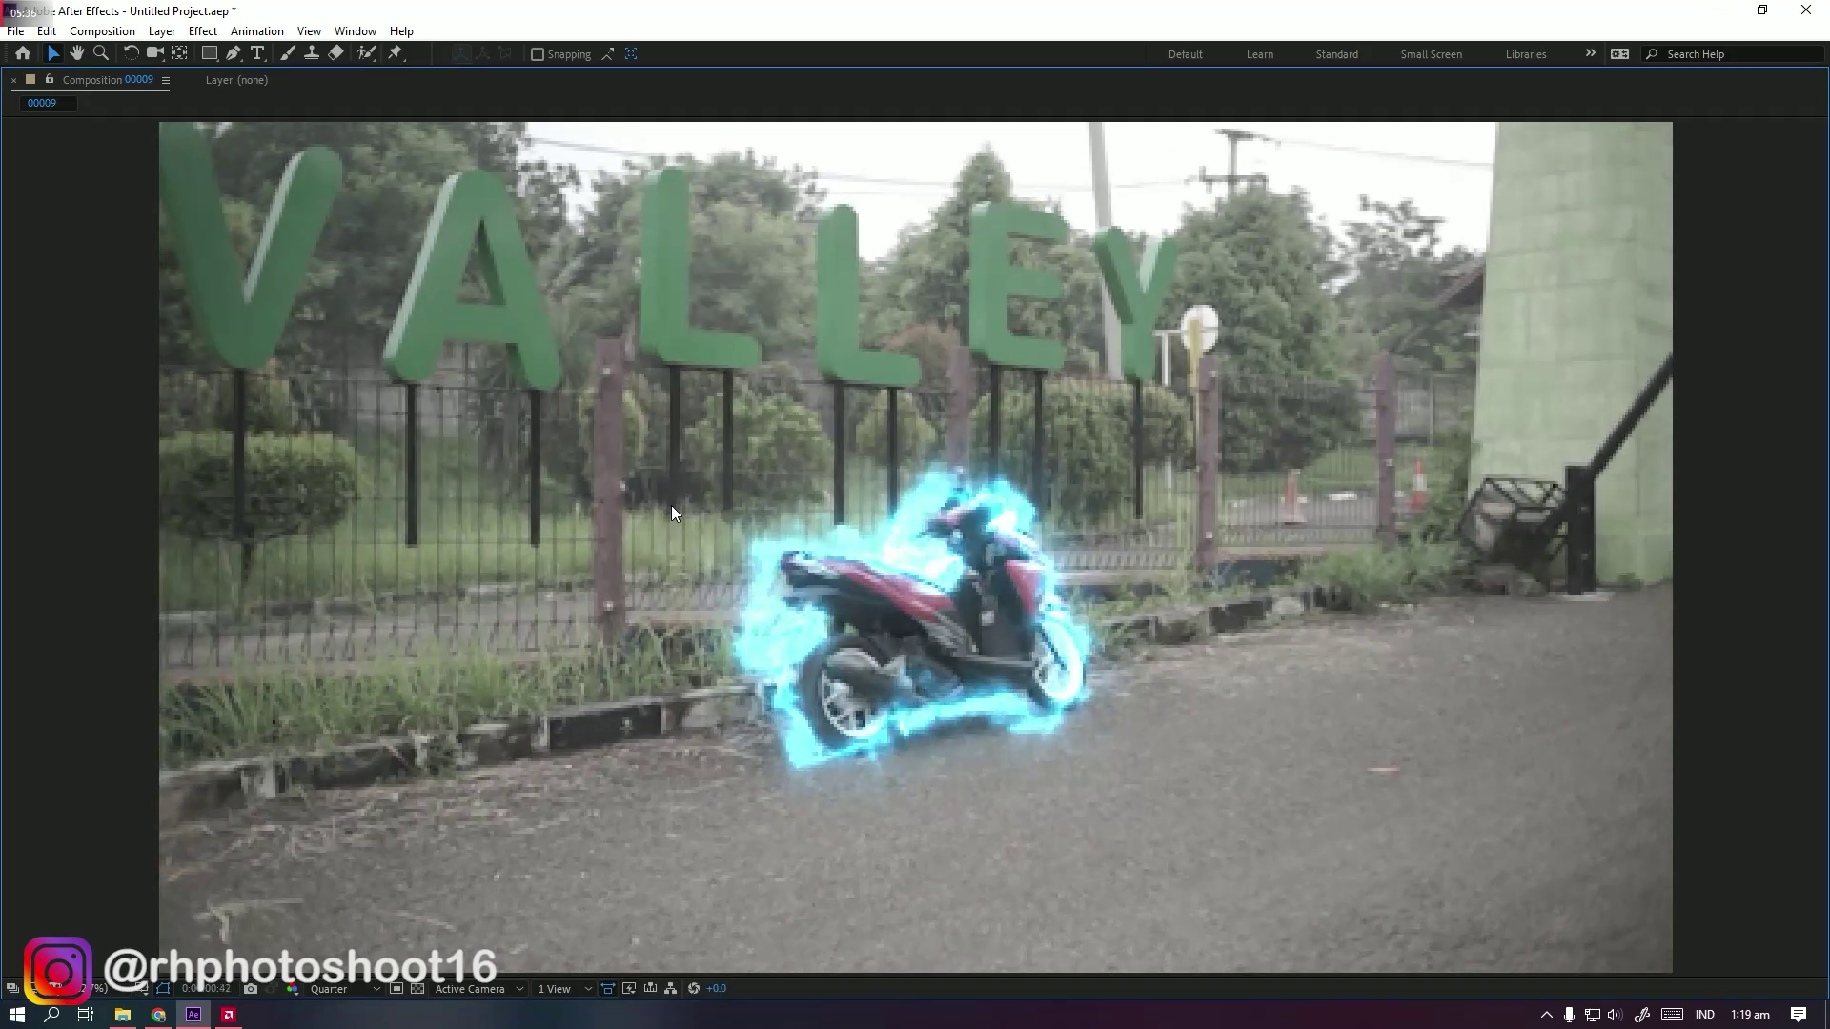